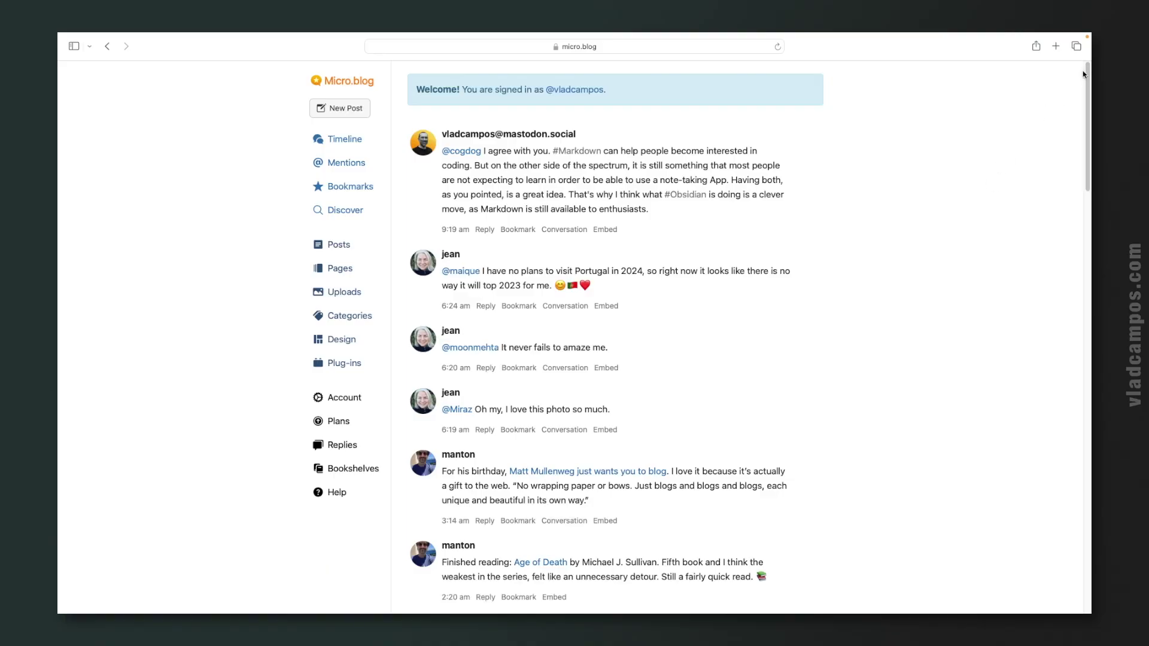
Start a new post and write 'Hello, this is a test' in the editor
mouse_move(1087, 70)
mouse_down()
mouse_move(1081, 116)
mouse_move(1086, 68)
mouse_up()
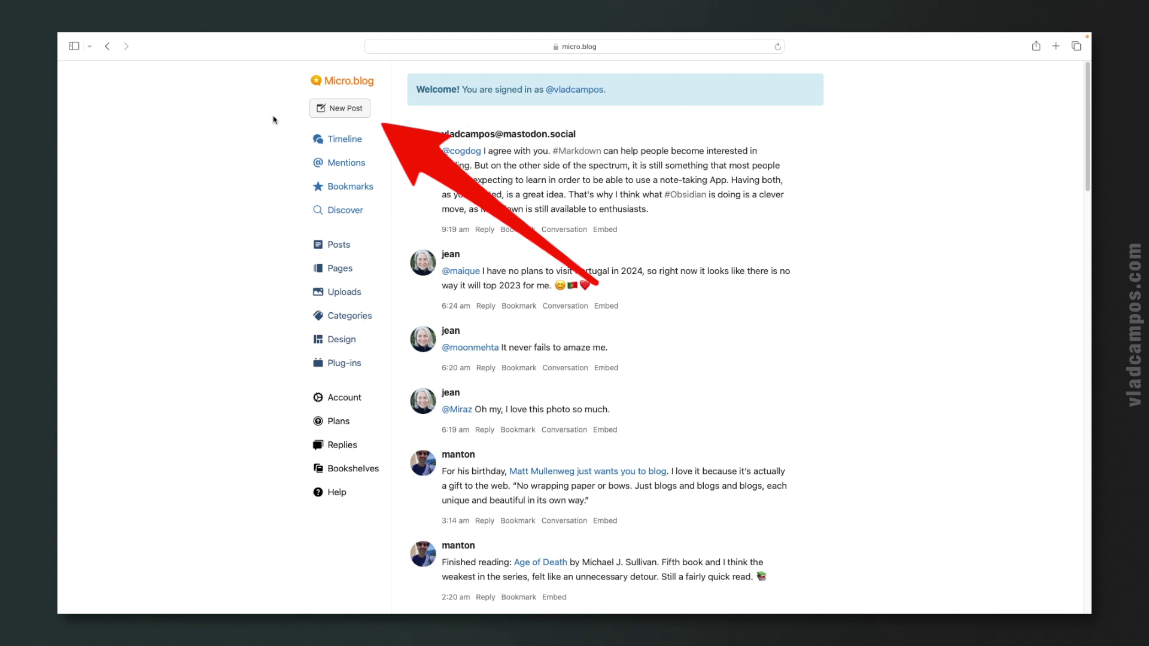
click(314, 113)
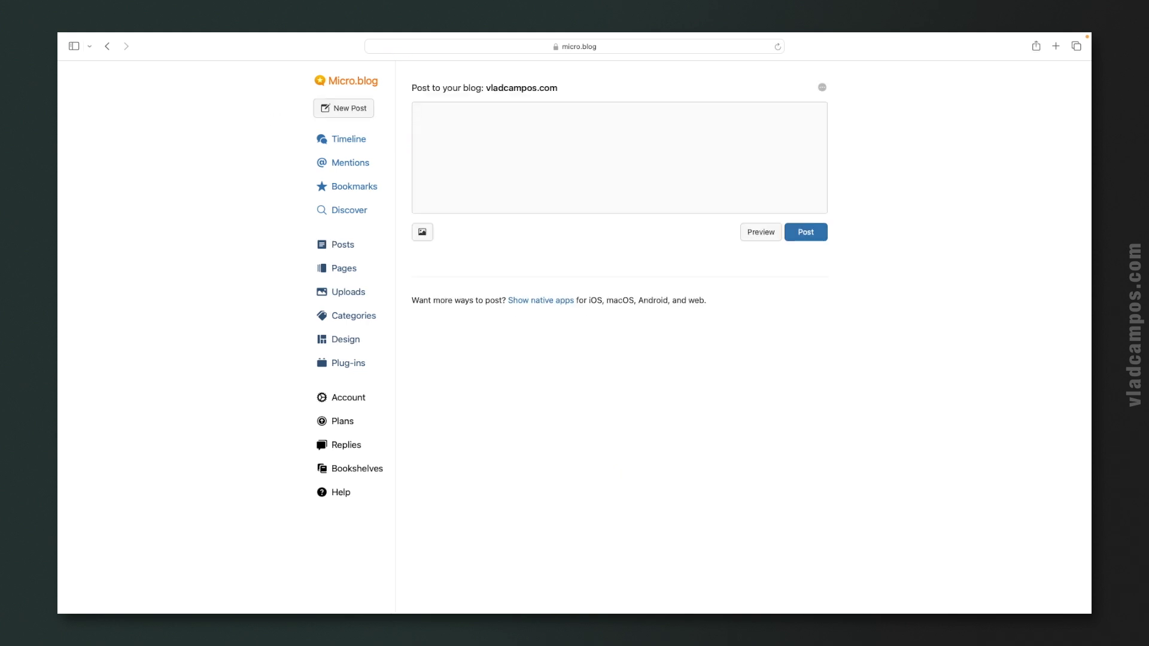
text(Hello, this is a test.)
Publish the test post, then open the Obsidian editor article on the live blog
click(822, 232)
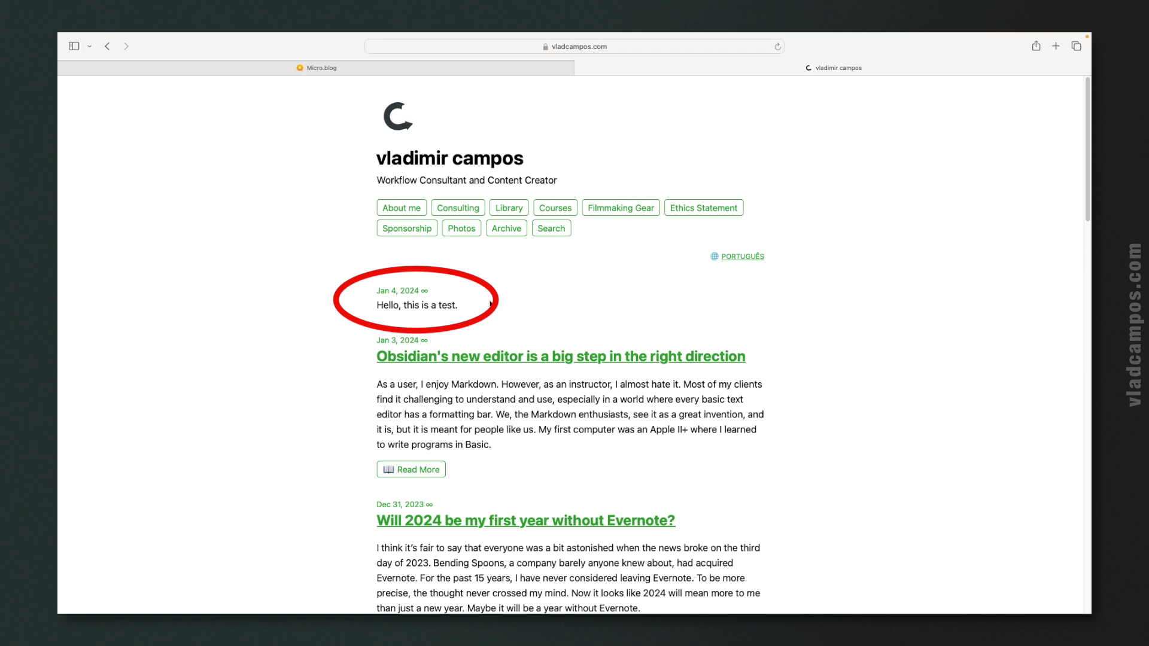
click(715, 359)
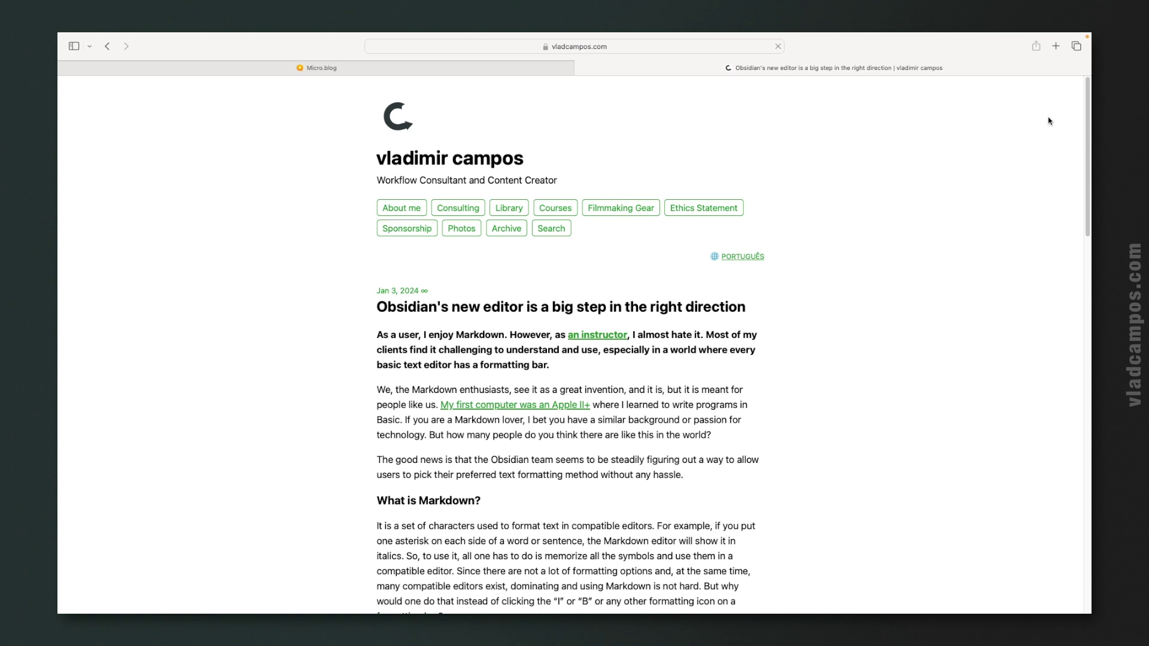
scroll(1088, 90, down, 3)
scroll(1088, 89, up, 2)
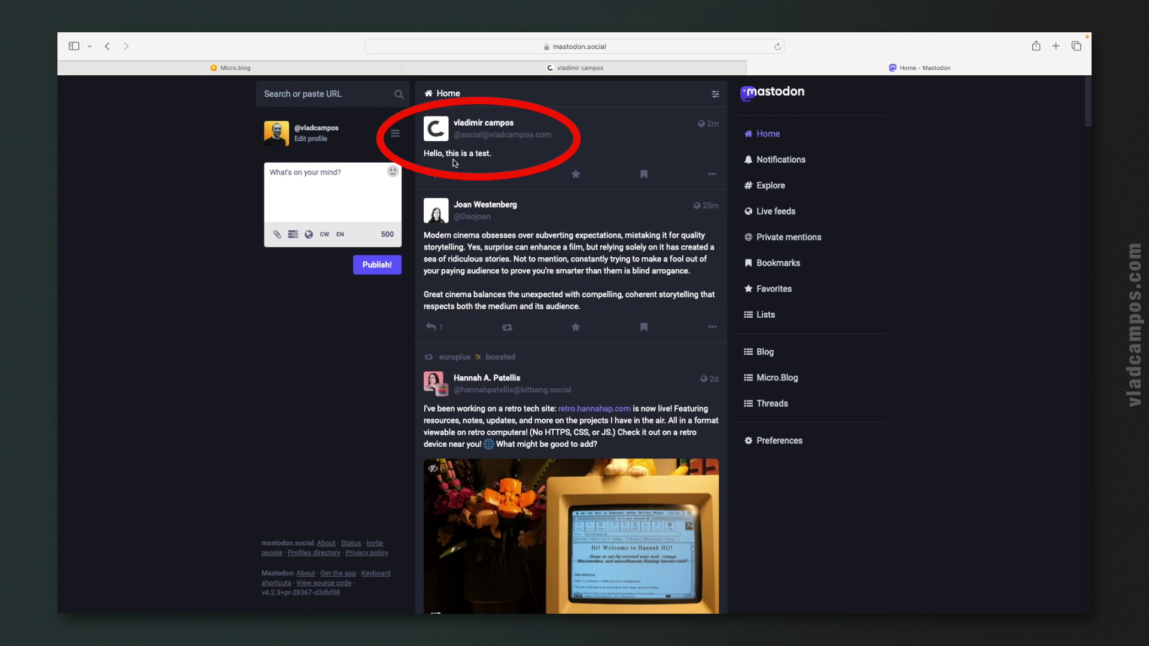
Reply 'Hi.' to the cross-posted test post in the Mastodon feed
click(434, 177)
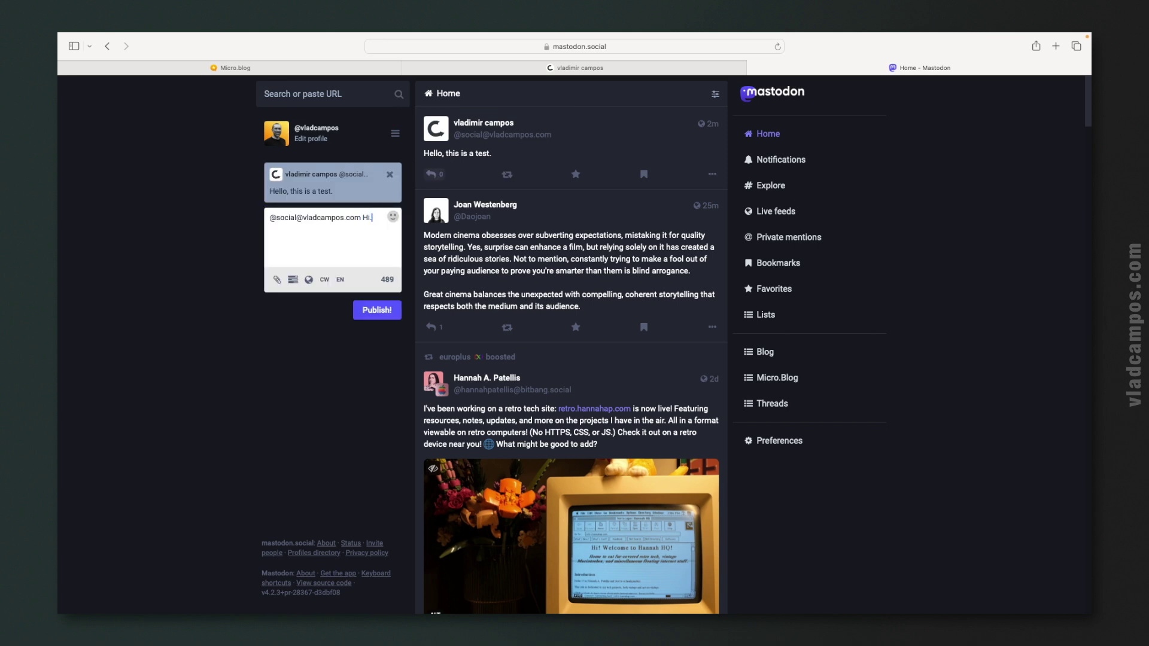
click(375, 310)
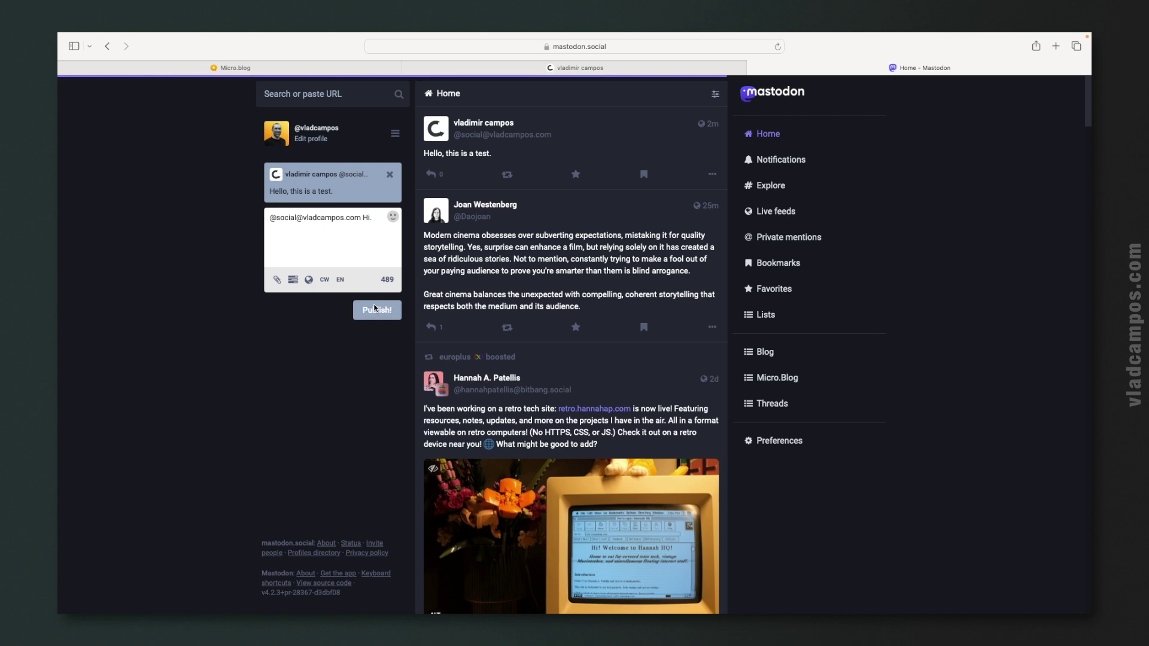
View the test post's conversation in the Micro.blog timeline, showing the Mastodon 'Hi.' reply threaded
click(312, 67)
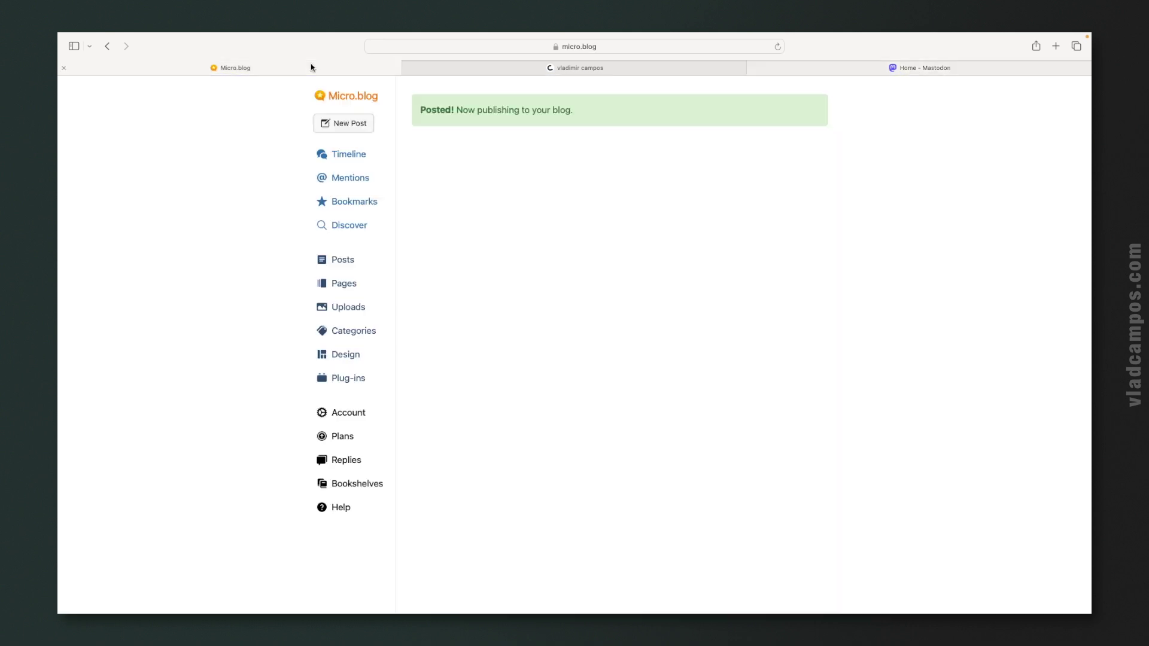
click(350, 155)
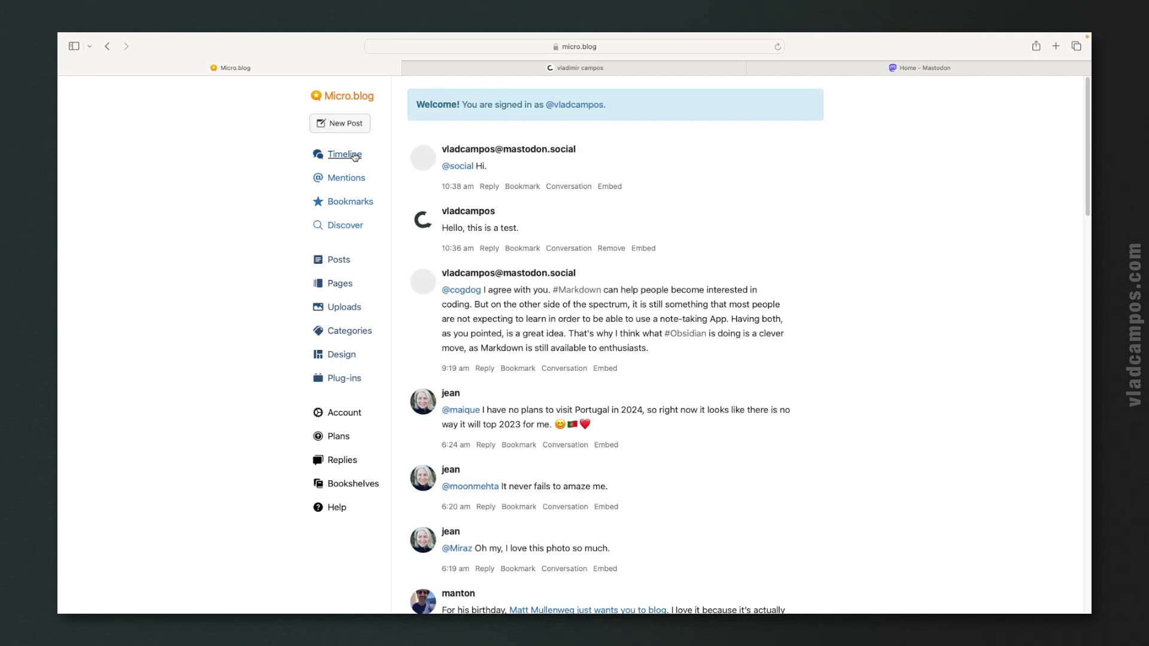
click(555, 190)
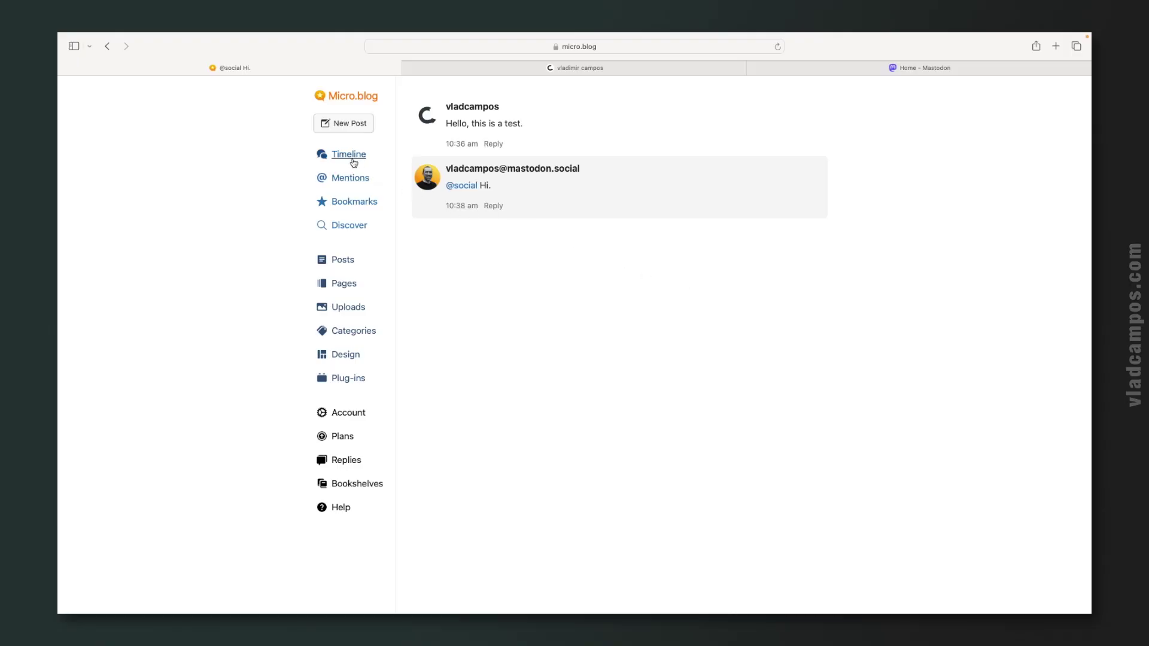
click(338, 154)
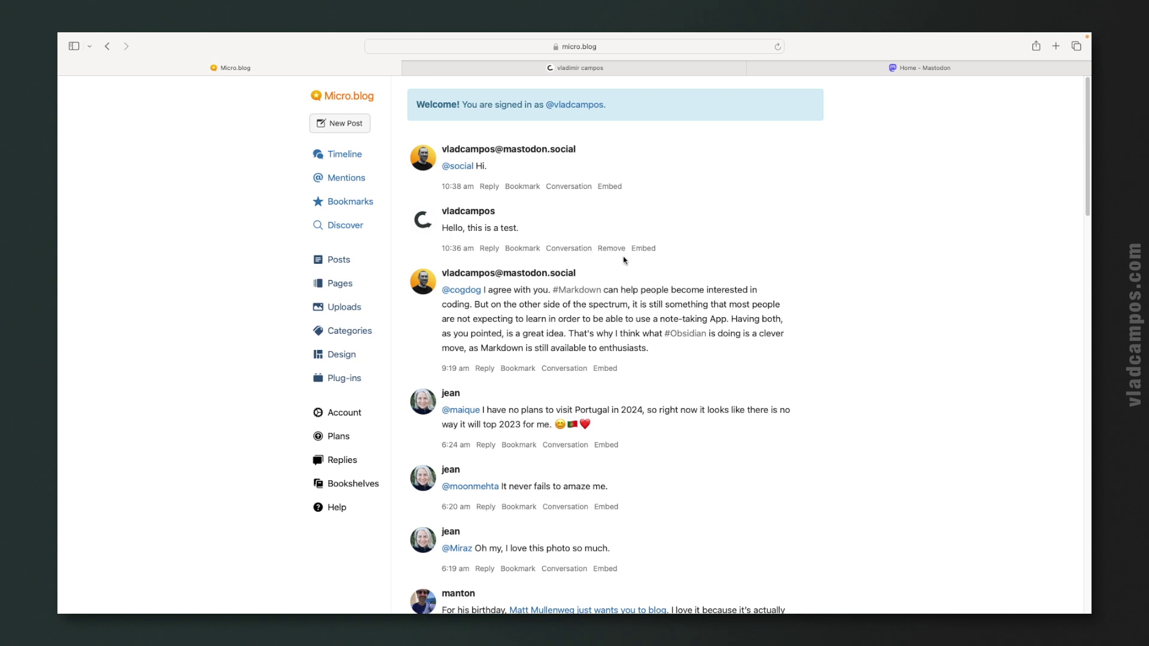
Remove the test post in Micro.blog and delete the 'Hi.' reply on Mastodon
click(605, 249)
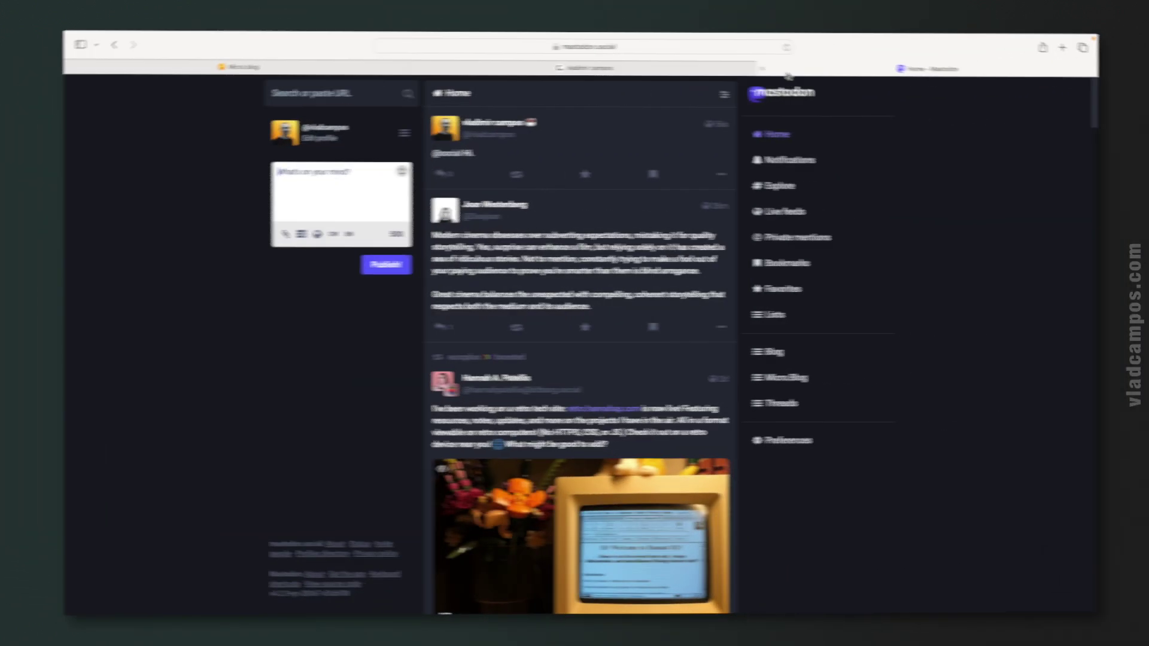
click(712, 175)
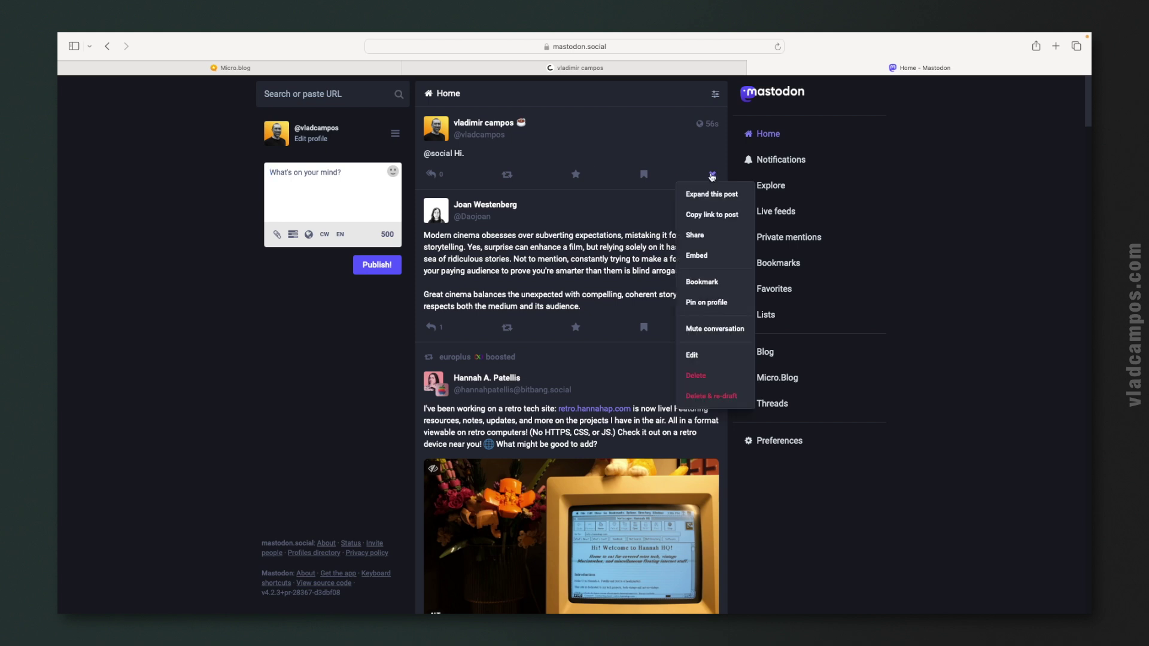
click(697, 375)
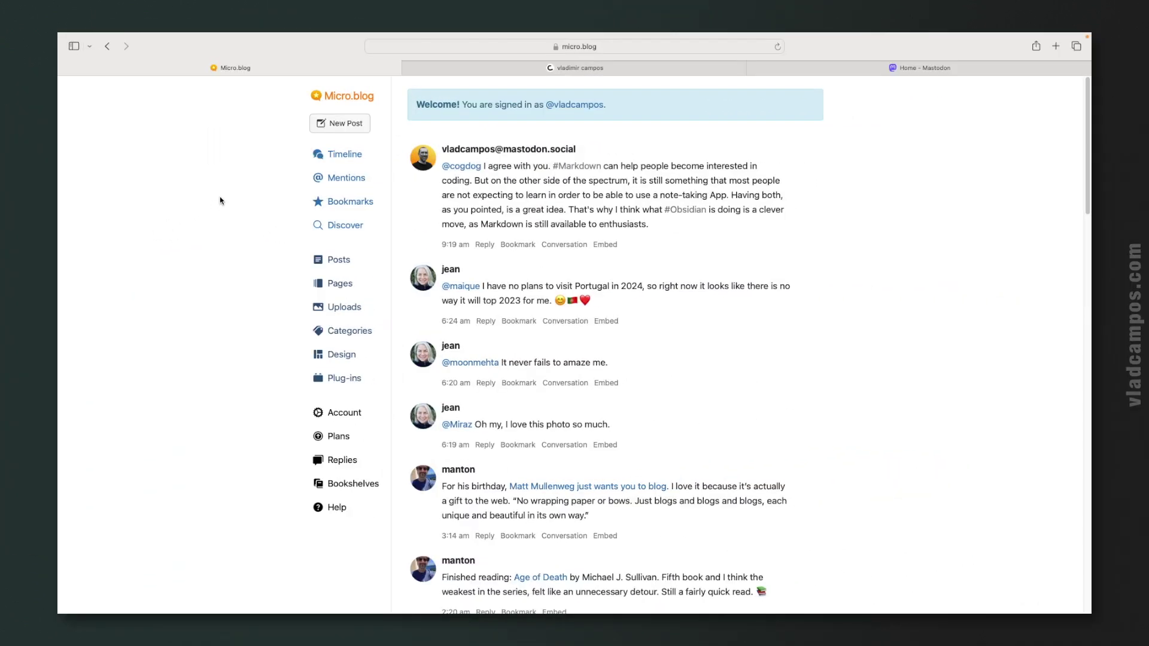
Browse Mentions and Bookmarks, then copy the first bookmark's embed code
click(346, 178)
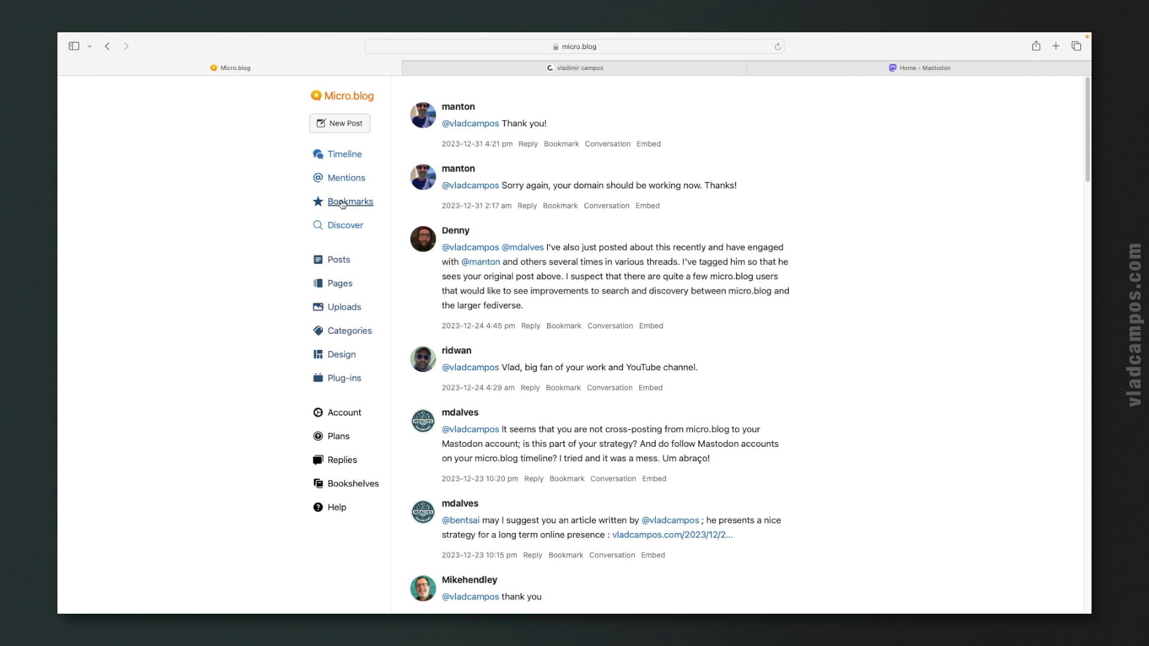
click(342, 204)
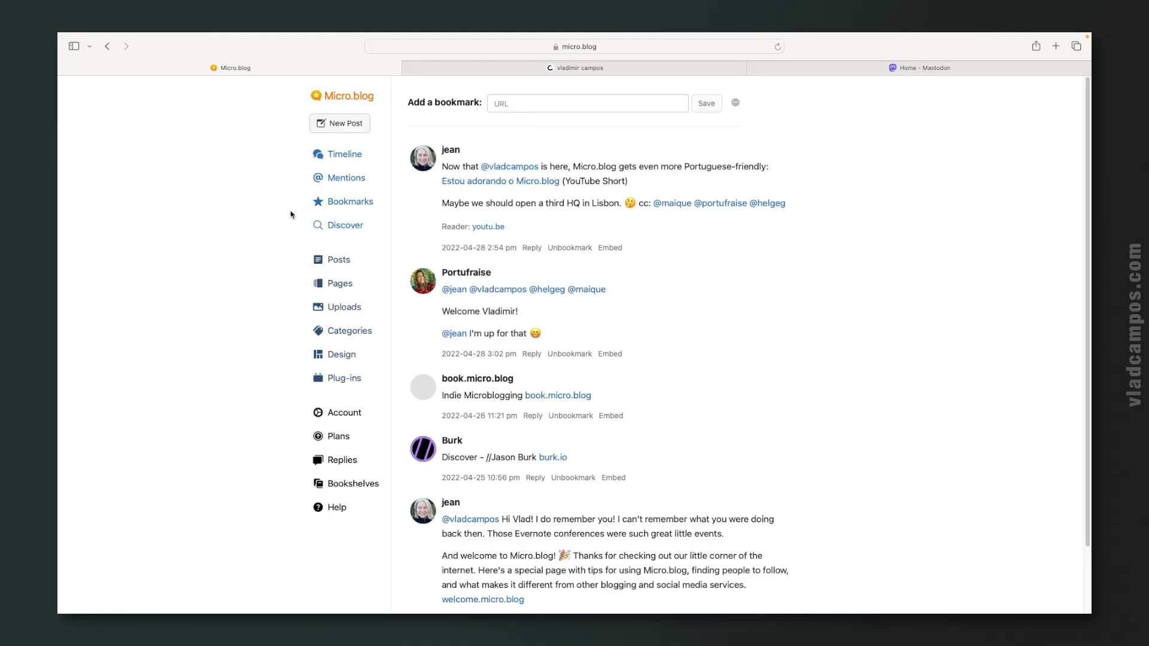
click(506, 104)
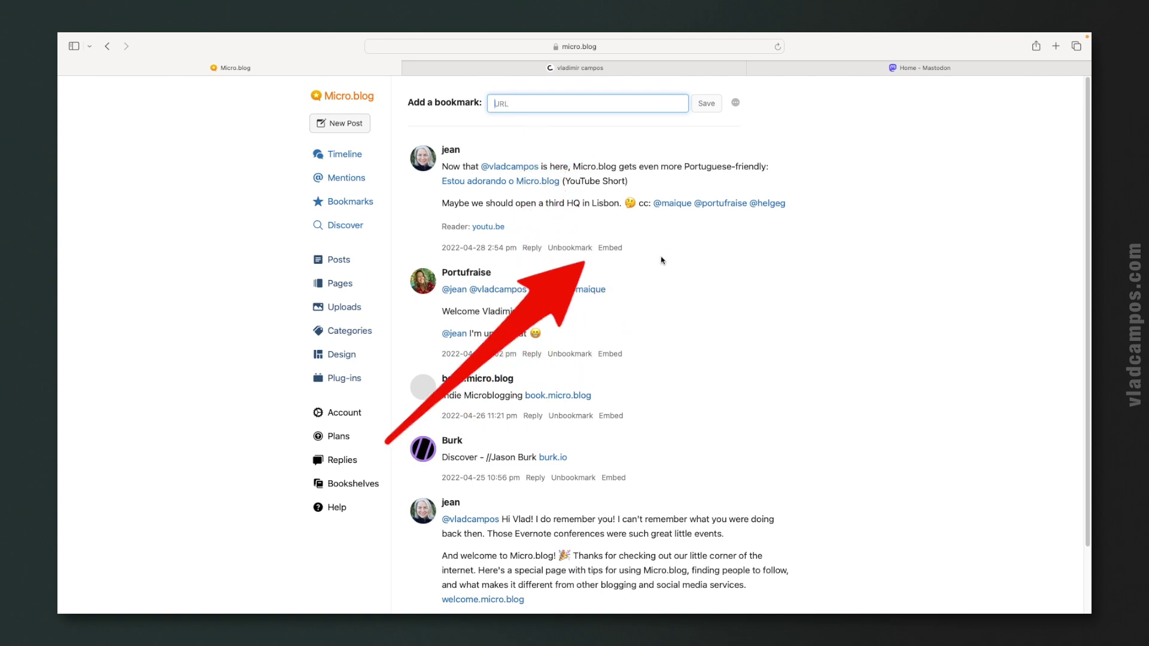
click(610, 248)
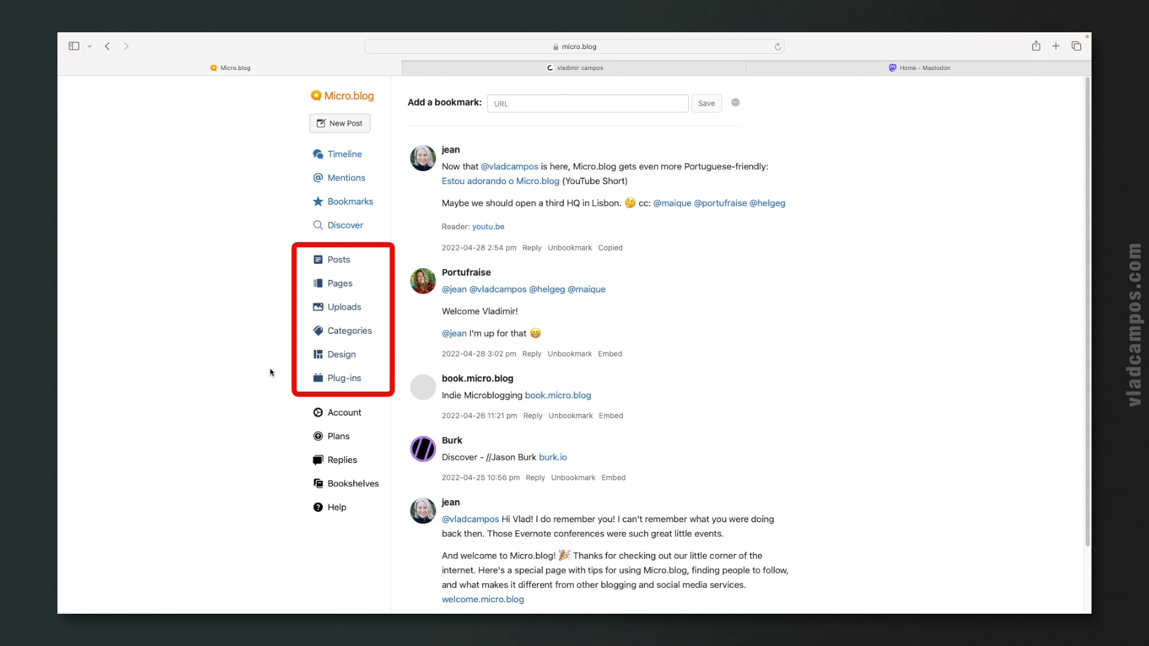
Open the blog's Posts page and switch it to the compact list view
click(343, 261)
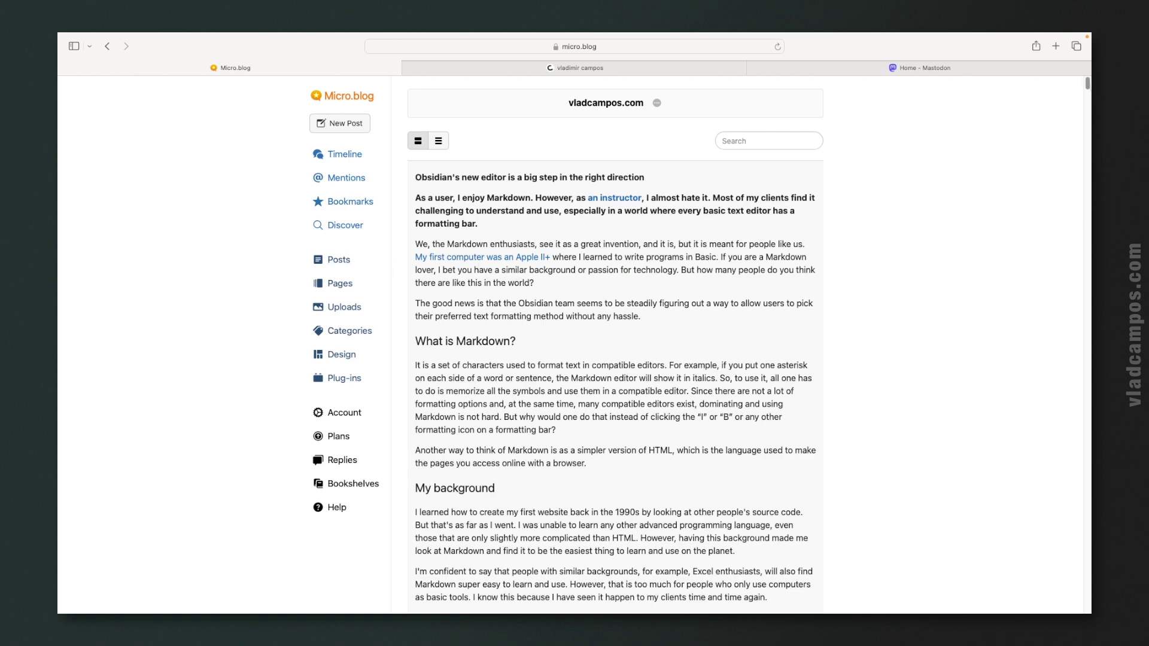
scroll(1088, 84, down, 20)
scroll(1088, 84, up, 20)
click(776, 137)
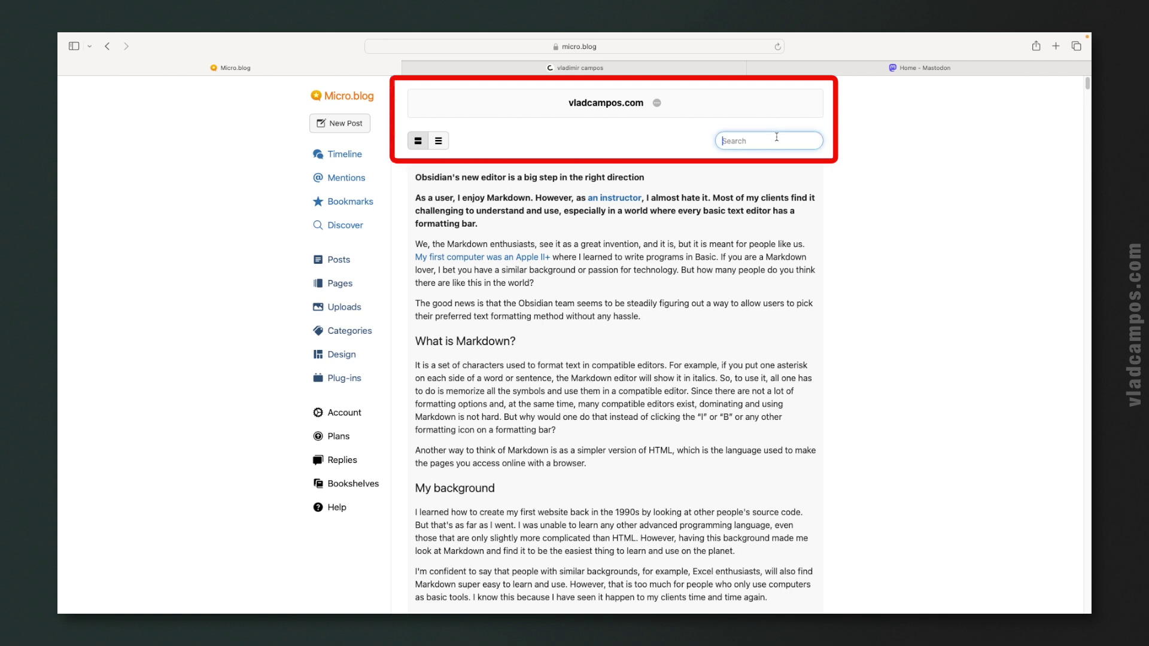
click(582, 171)
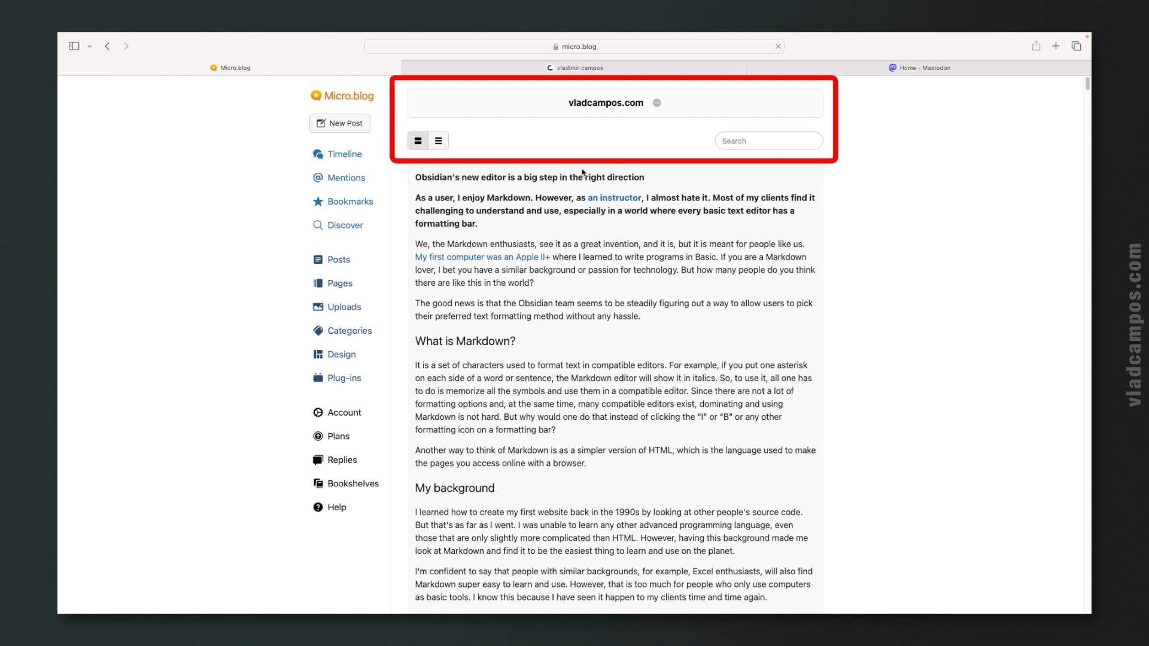
click(438, 141)
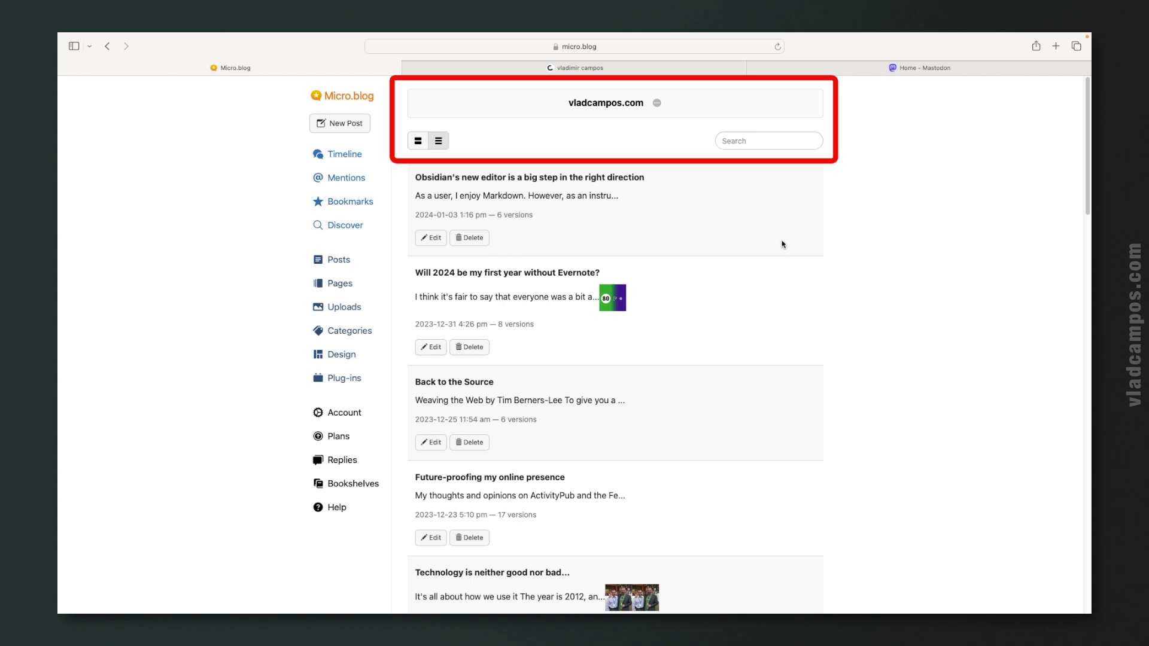
click(656, 104)
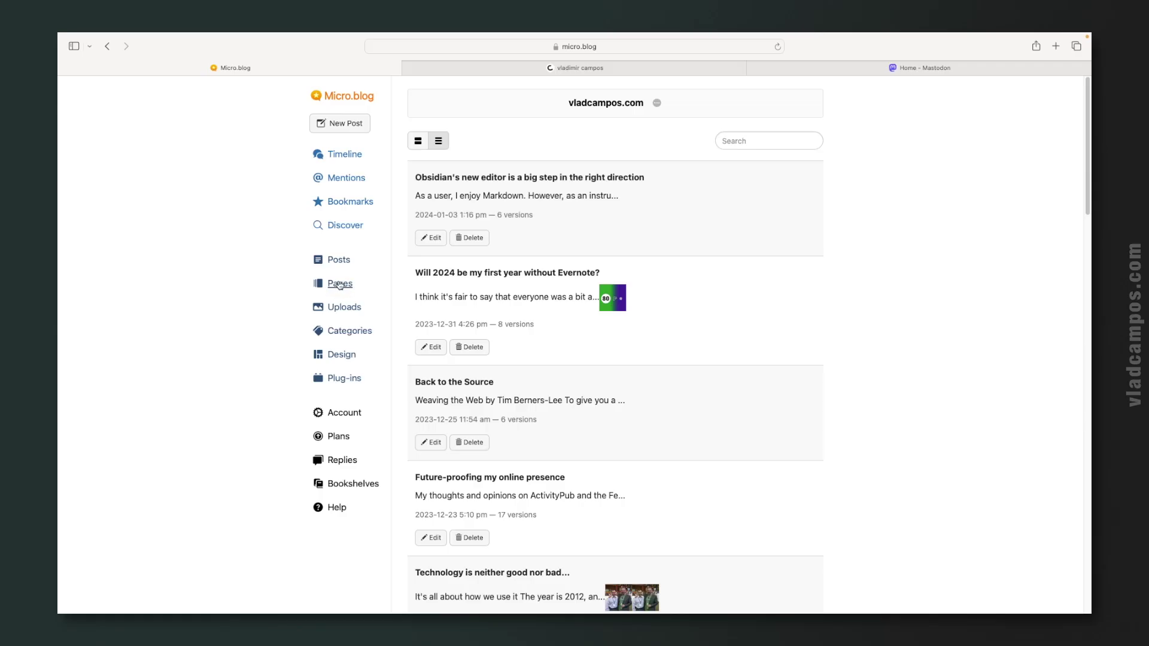
Open the Consulting page on the live blog, then go to Micro.blog's Uploads library
click(548, 68)
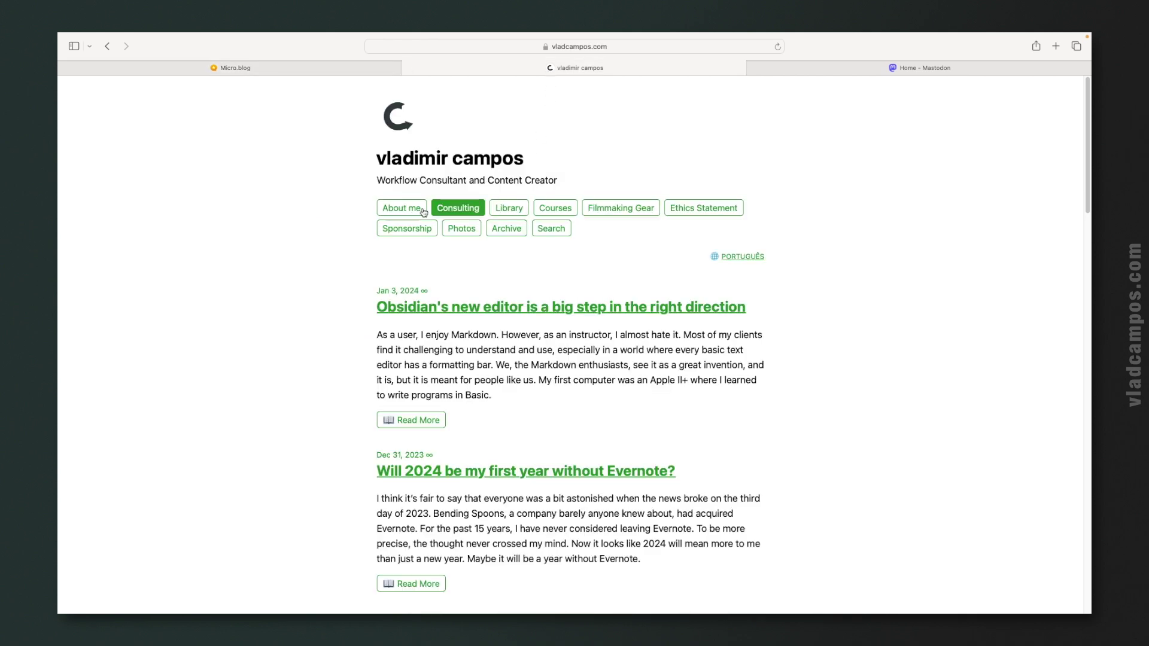
click(471, 213)
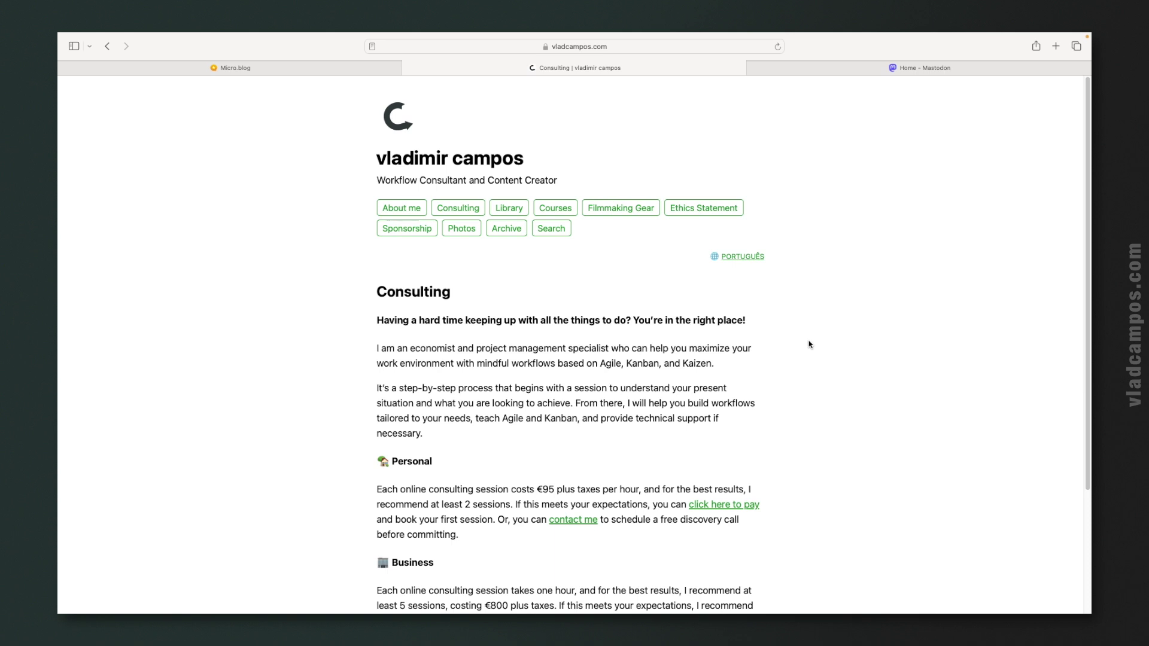
click(299, 72)
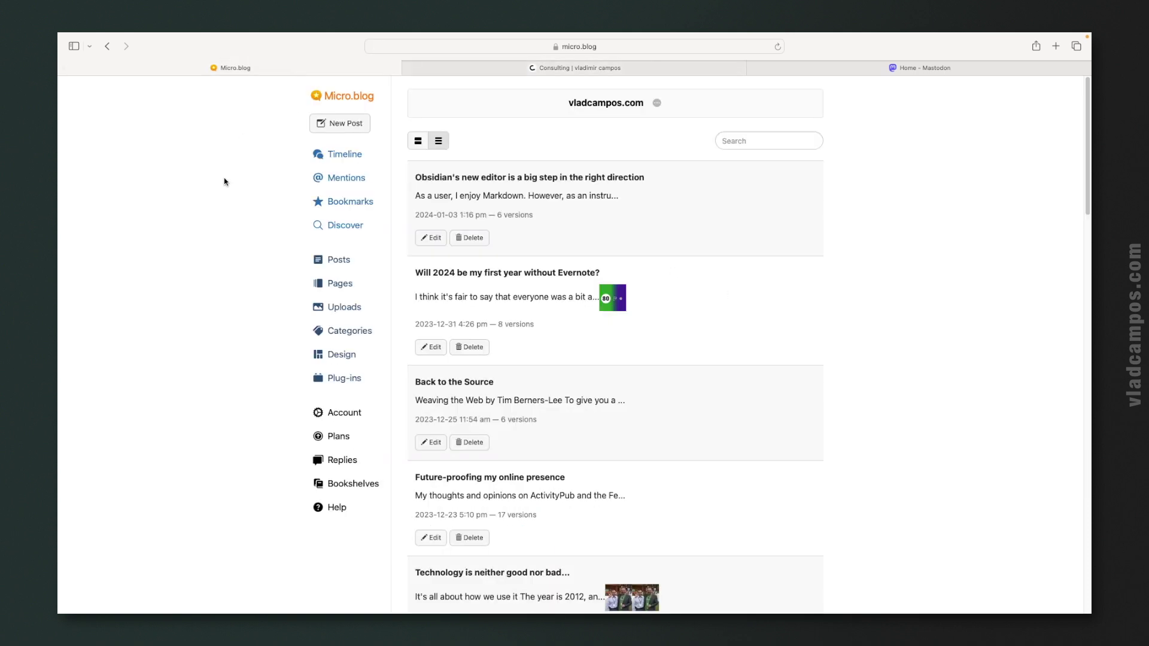
click(357, 313)
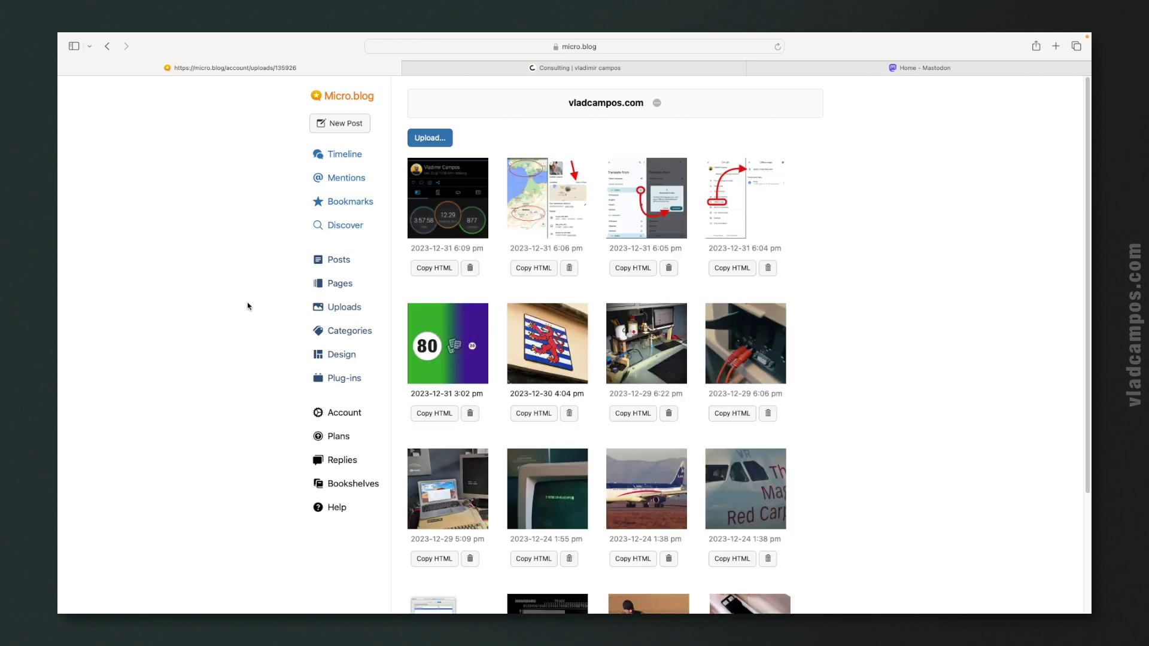
Compare the blog's Photos page with the Micro.blog Uploads library, switching between the two tabs
click(480, 72)
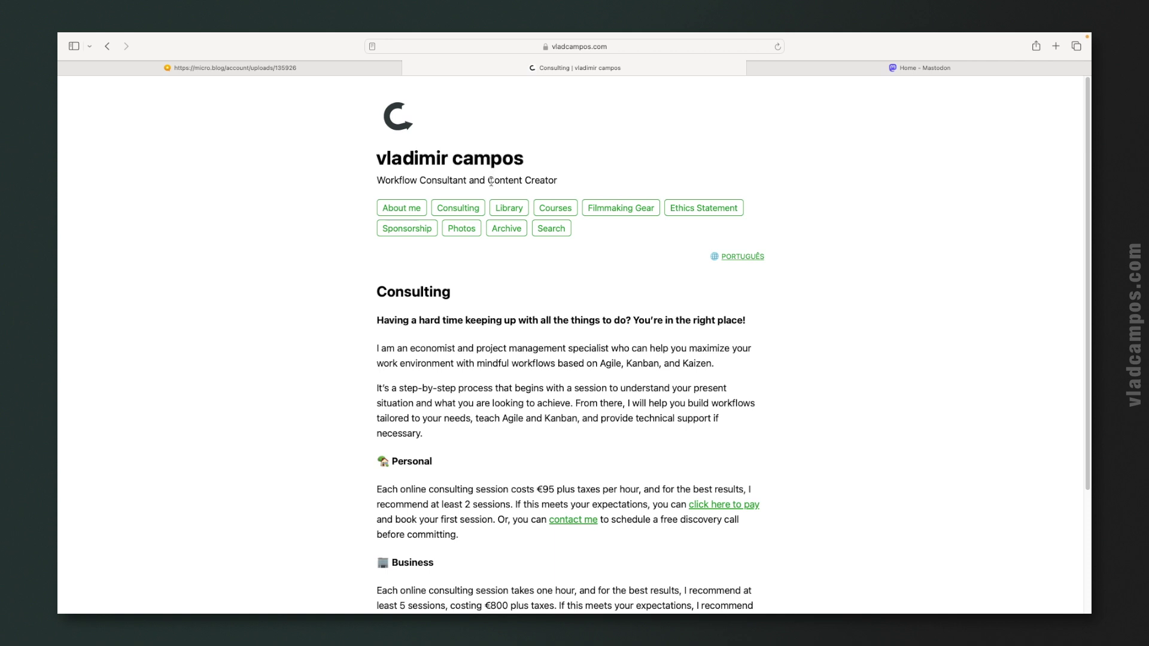
click(473, 229)
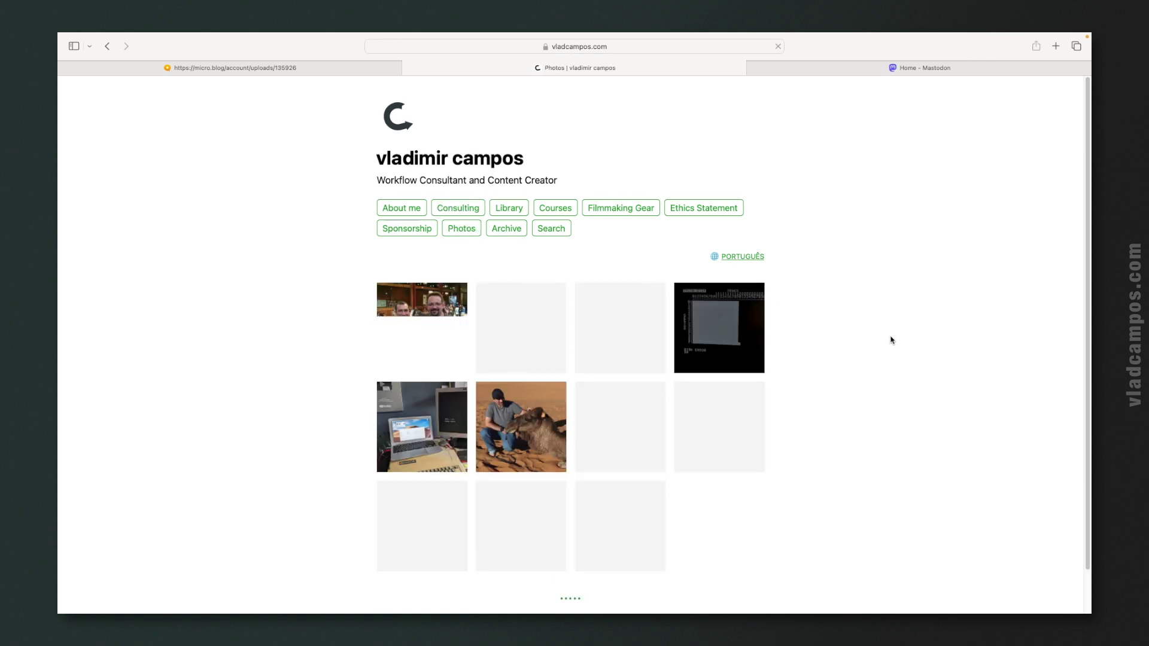
click(304, 69)
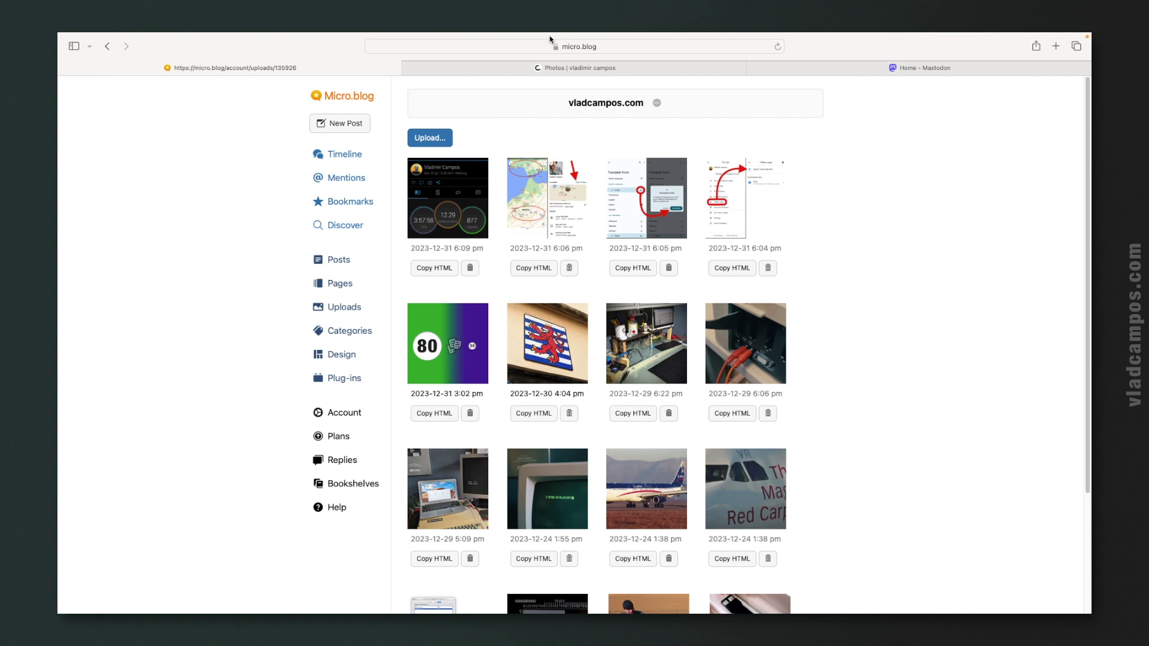
click(552, 67)
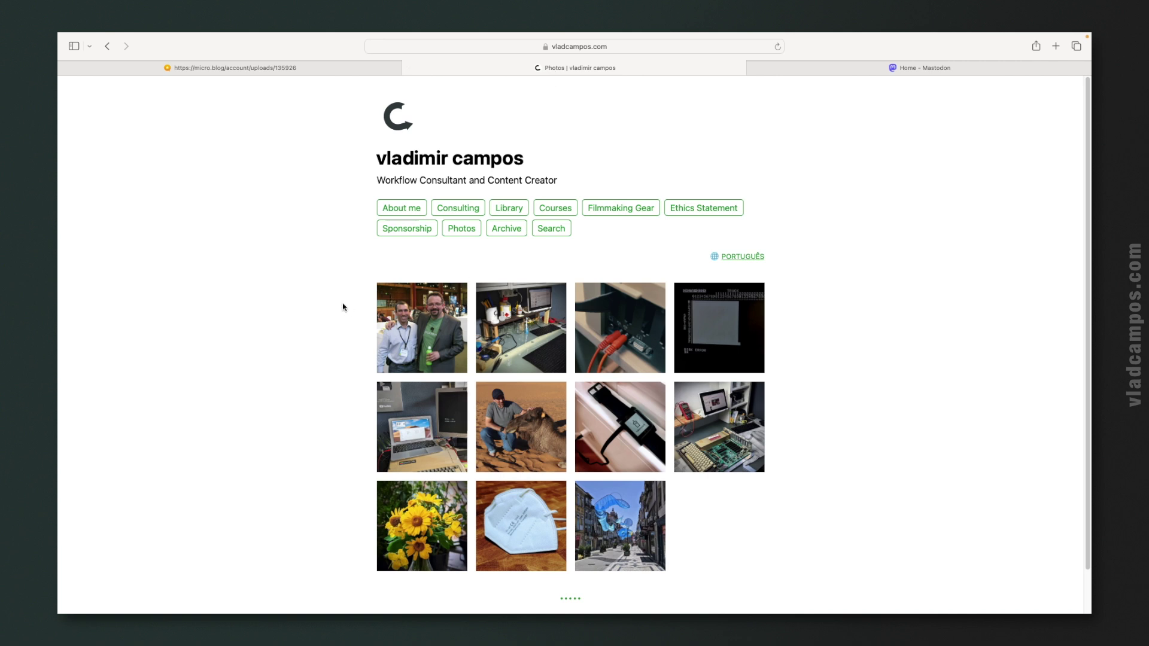
click(326, 69)
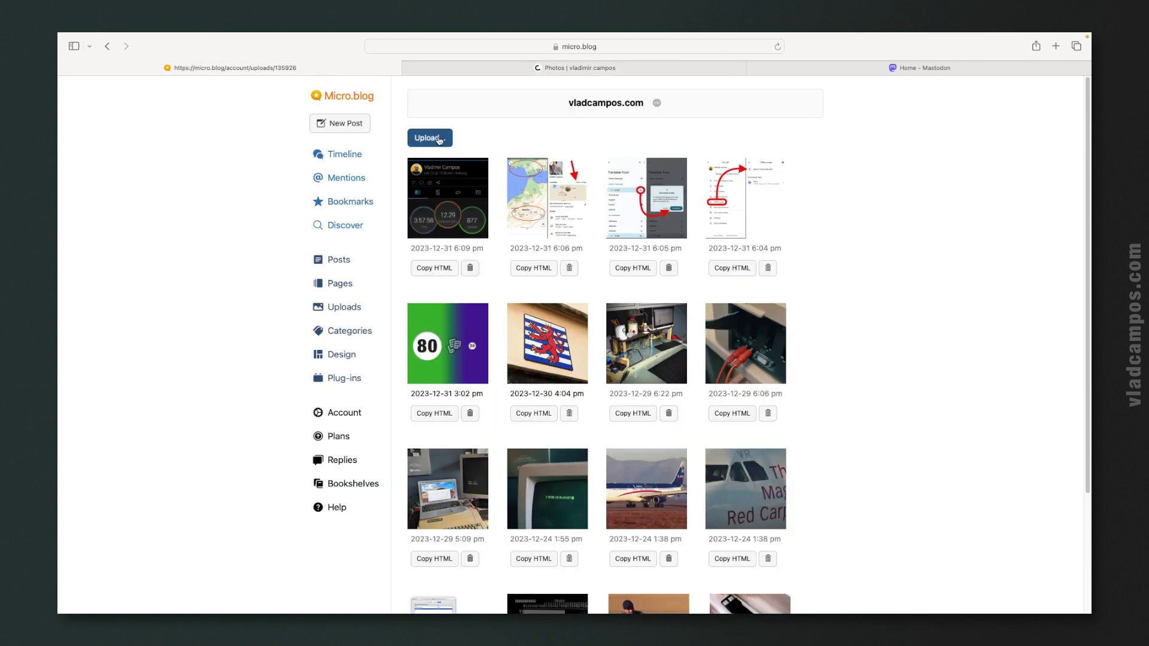
click(476, 70)
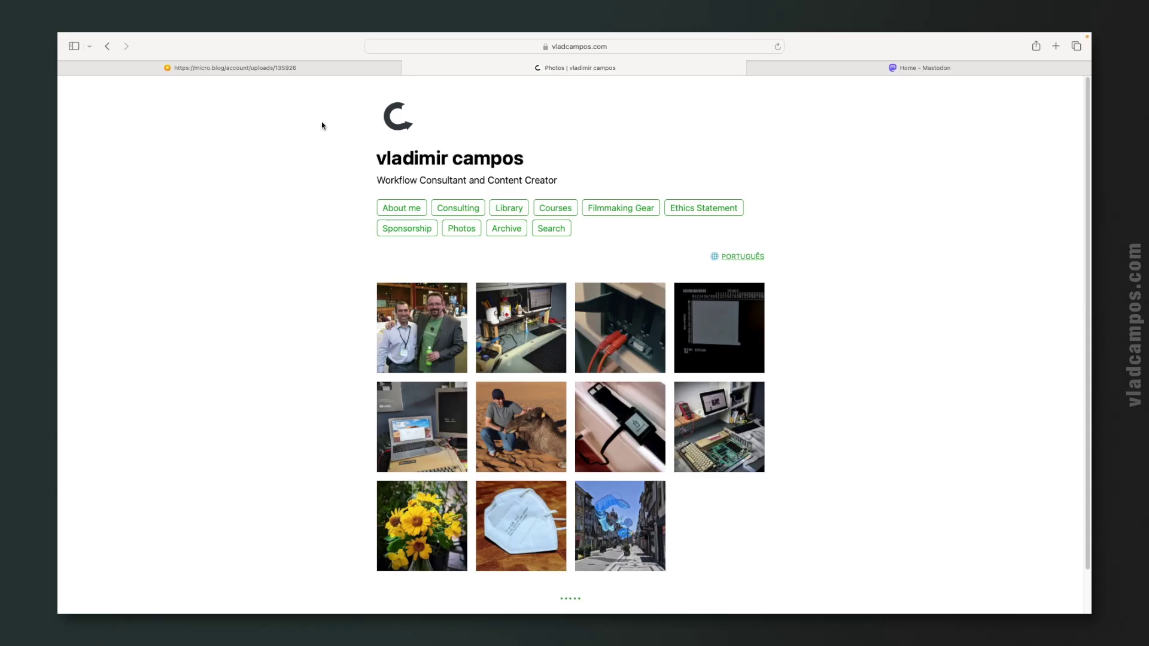
click(321, 67)
Open and read the post behind the first gallery photo, then go back to the Photos gallery
click(412, 337)
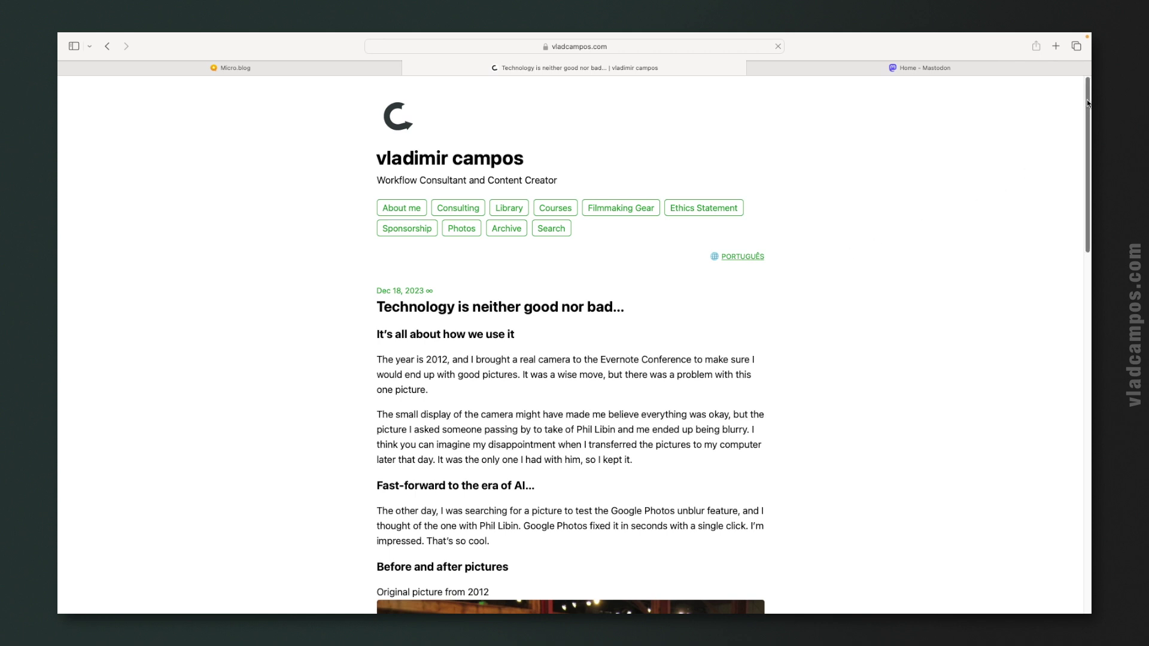
drag(1088, 100, 1069, 418)
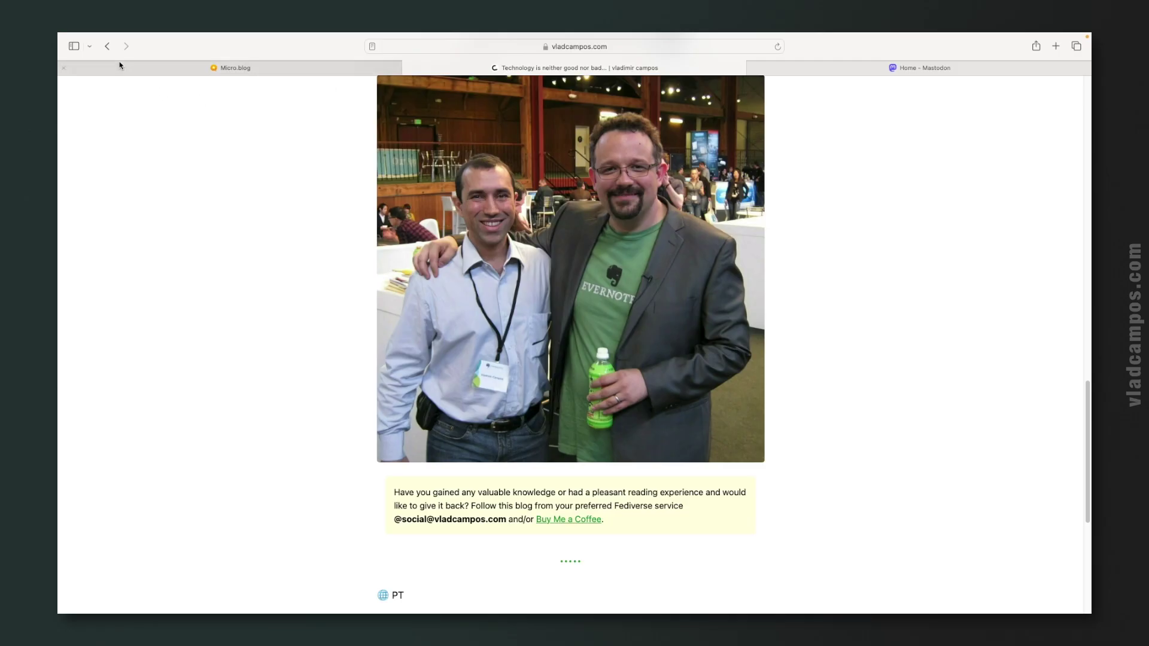
click(108, 46)
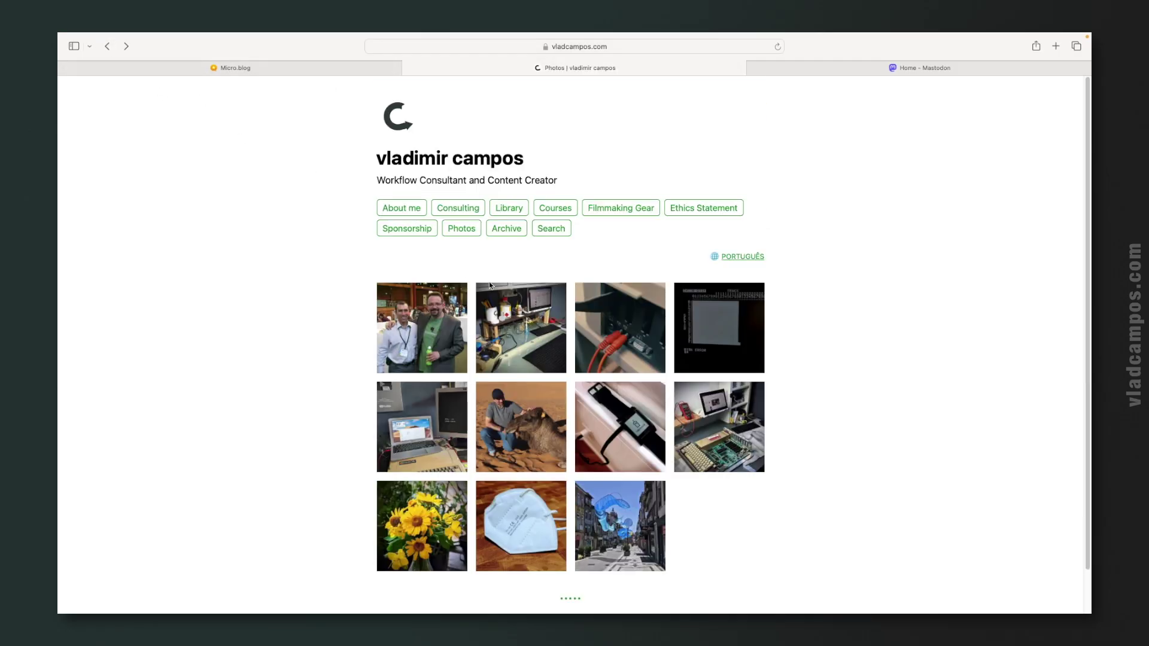
click(126, 46)
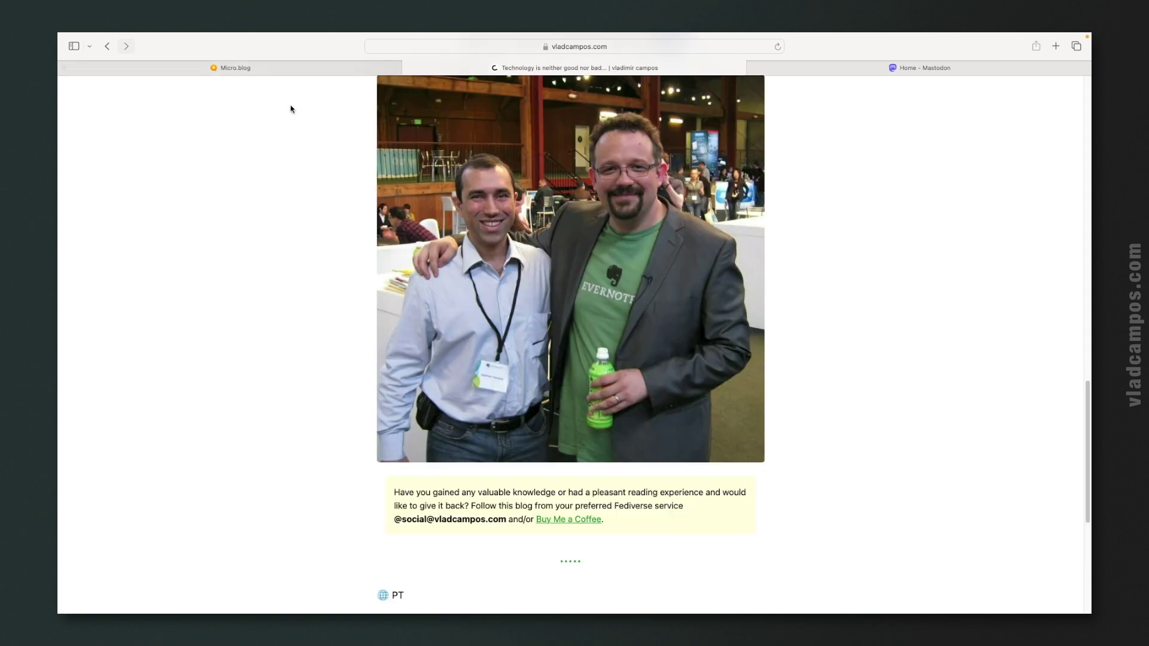
drag(1089, 391, 1023, 105)
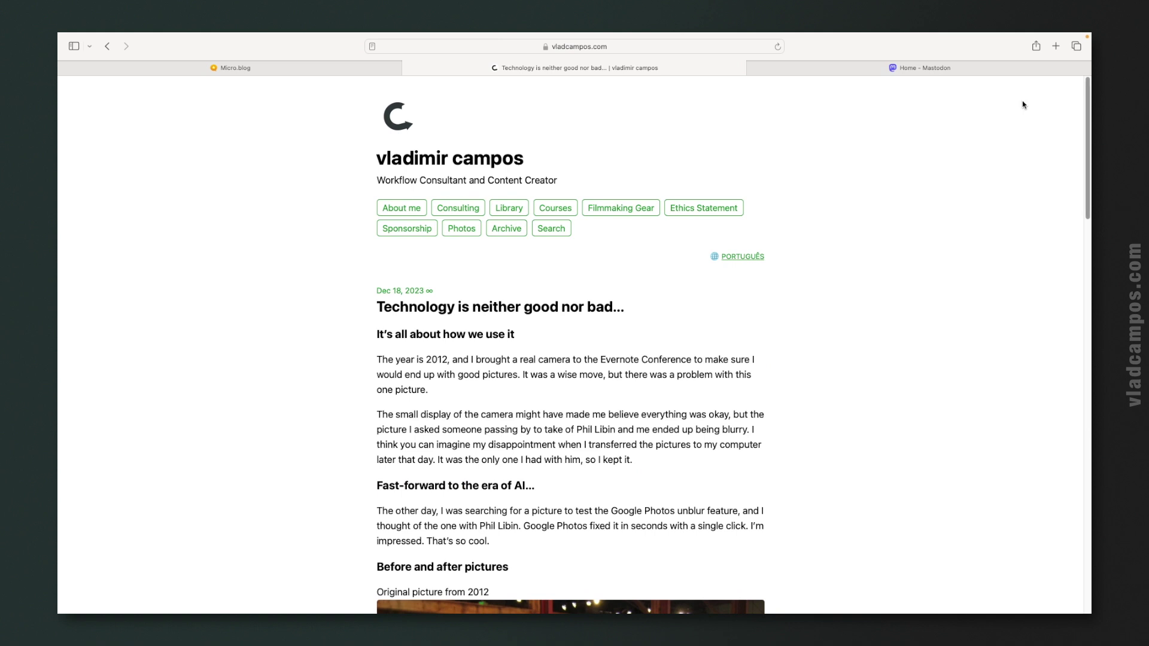
click(470, 229)
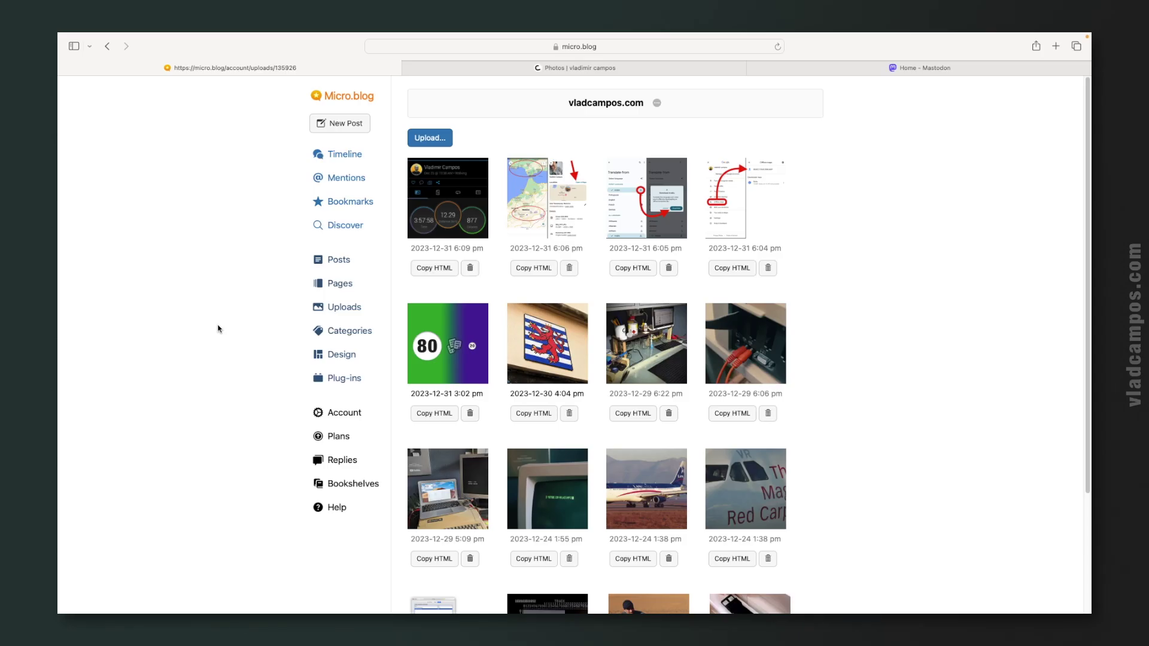
View the categories list, then find the #Artificial Intelligence tag on the first photo's post
click(351, 333)
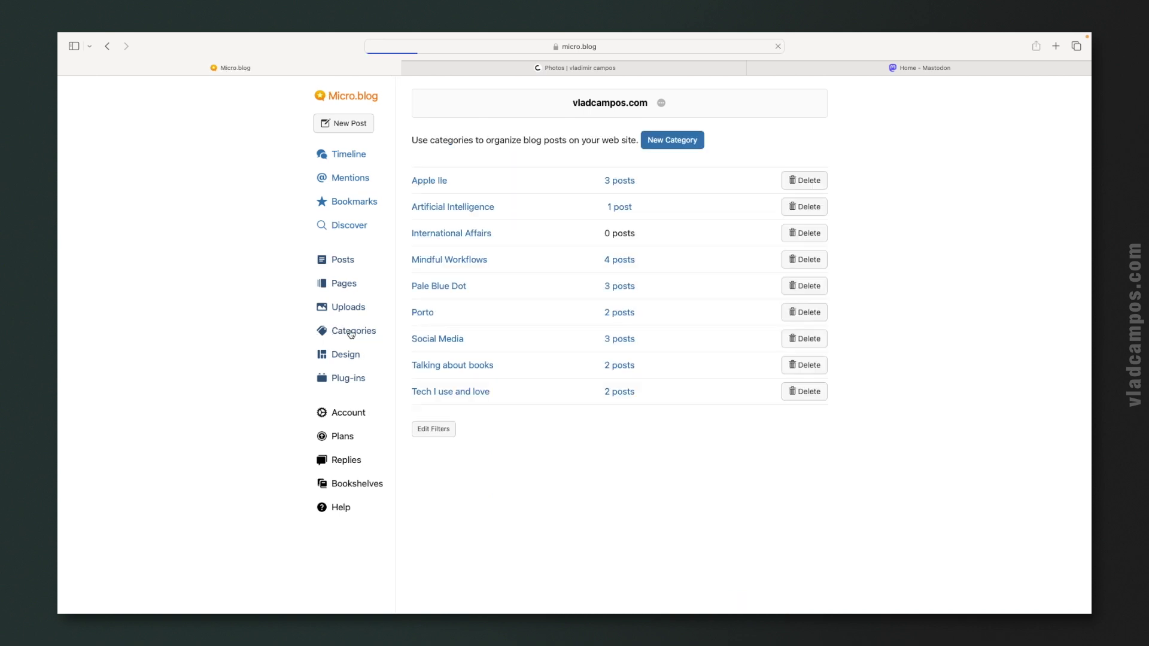
click(560, 68)
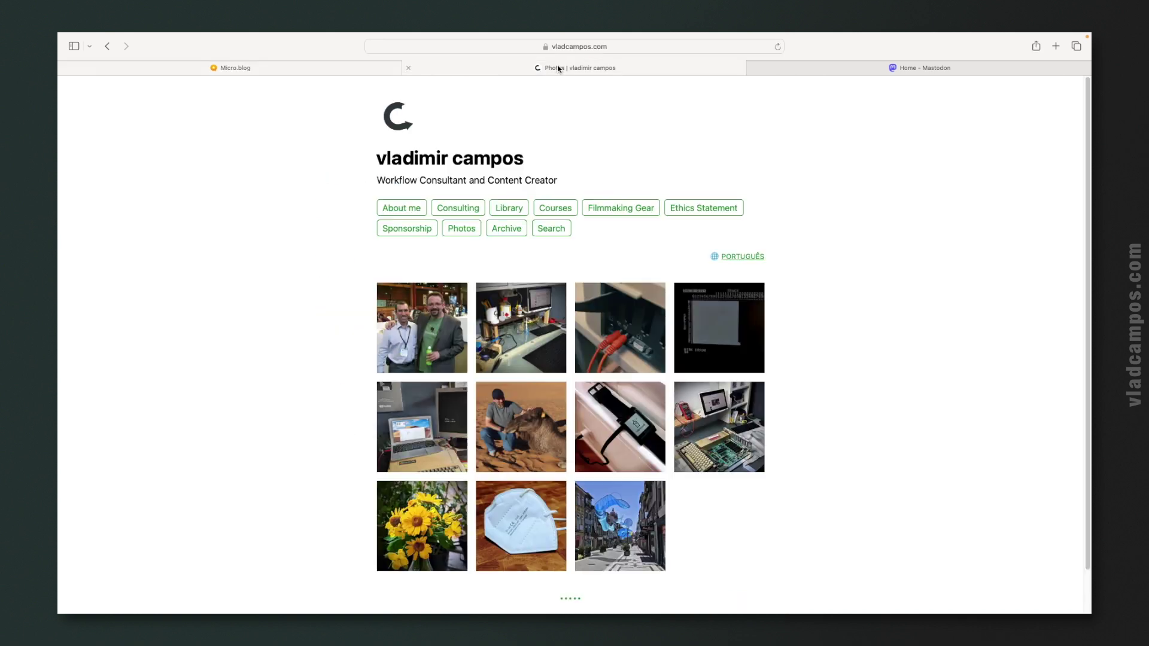
click(438, 324)
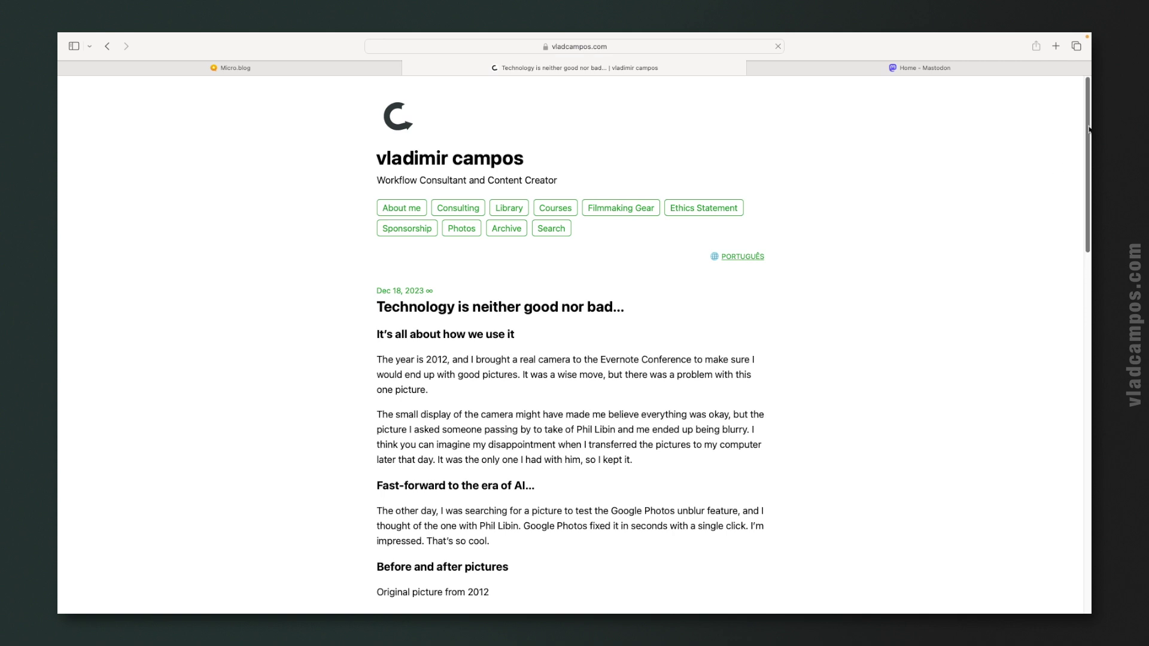
scroll(671, 557, down, 15)
scroll(670, 557, up, 5)
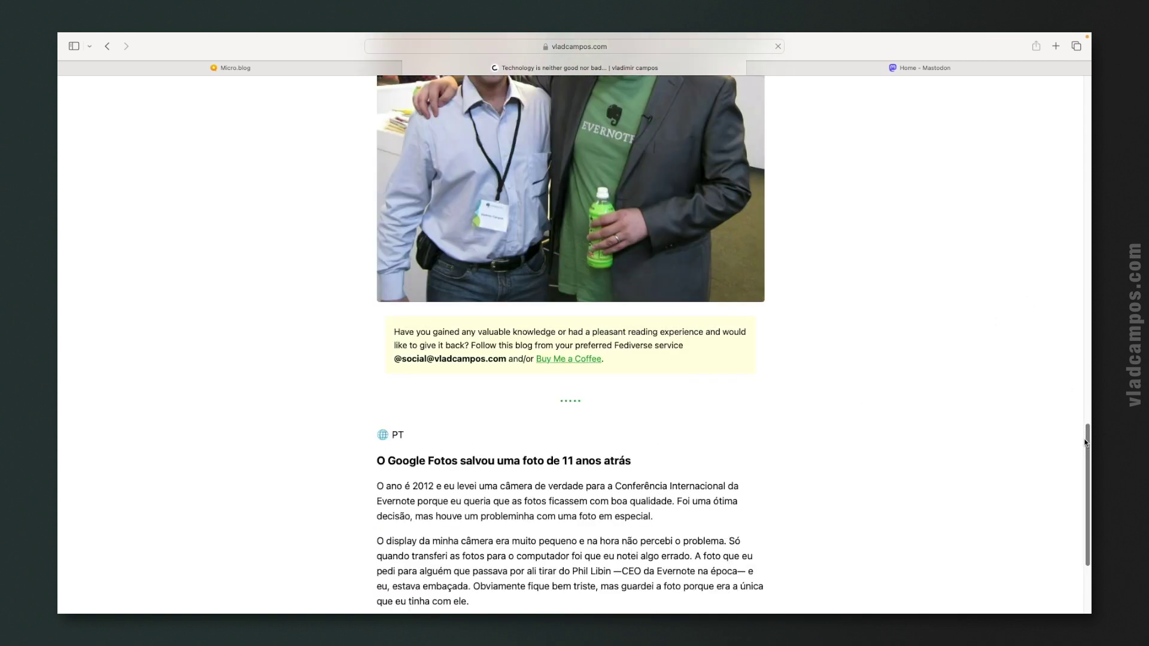
scroll(1088, 443, down, 3)
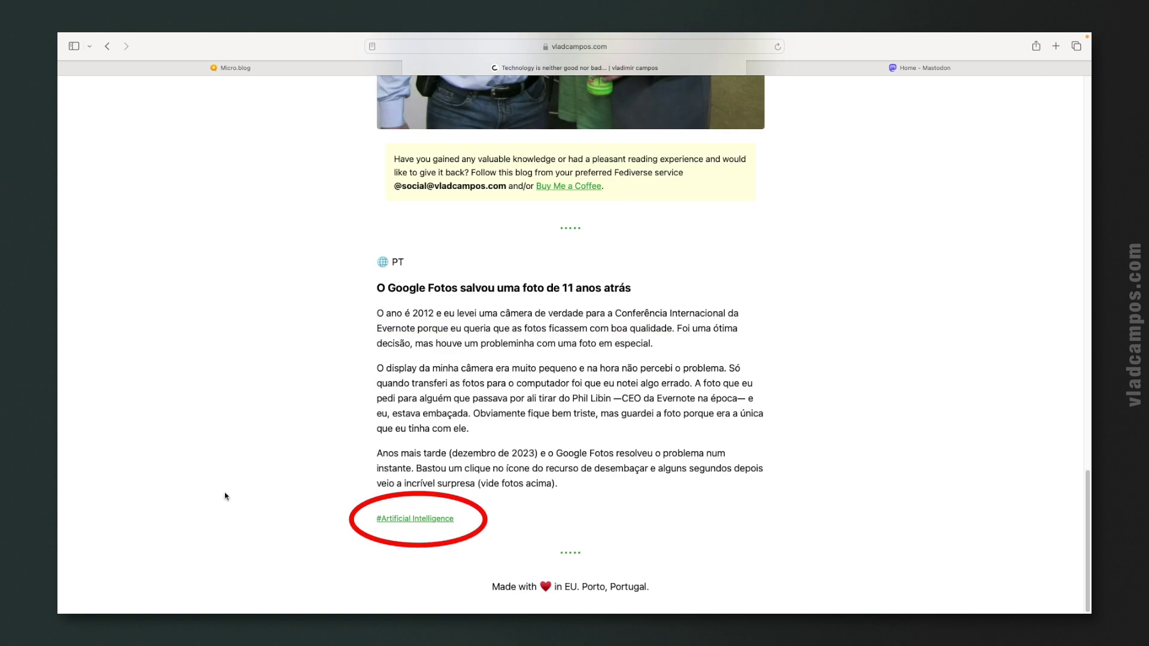
click(303, 68)
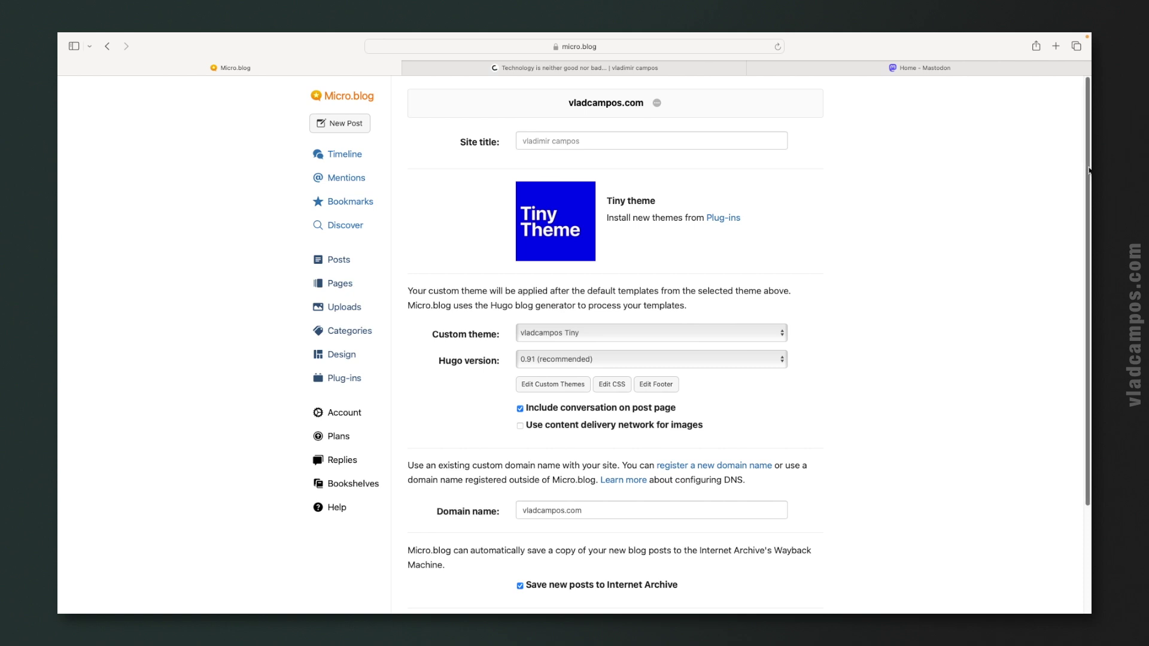
Review the Tiny theme design settings for vladcampos.com, then list the installed plug-ins
scroll(1086, 198, down, 2)
drag(1086, 200, 1081, 231)
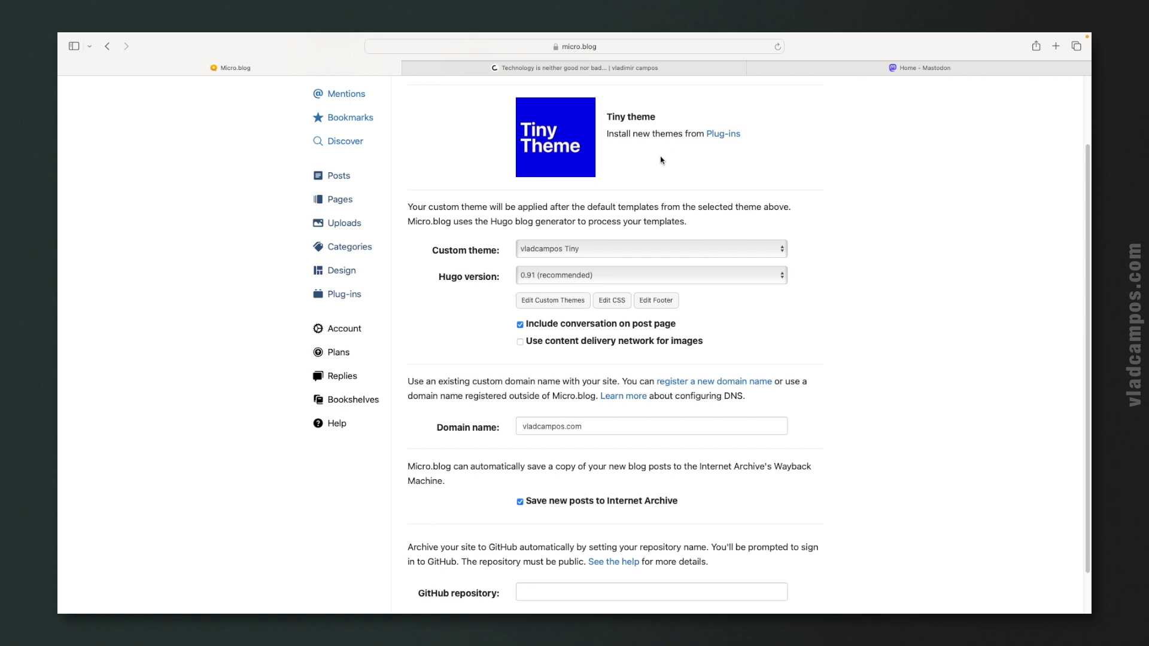
click(611, 302)
click(611, 303)
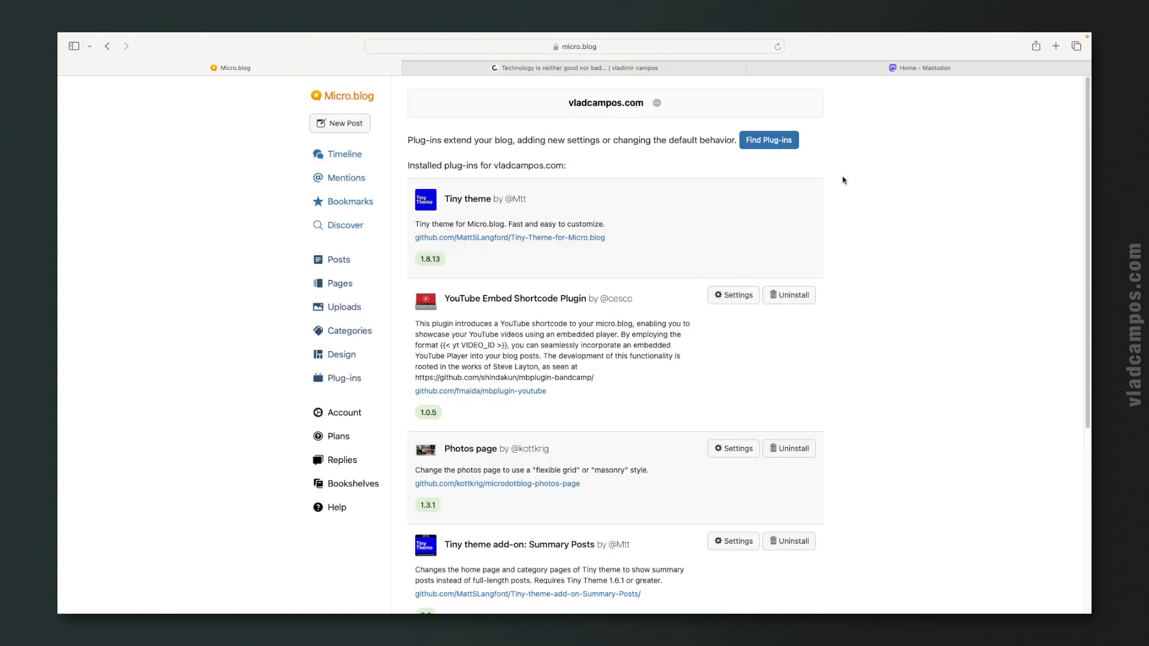
Show the plug-in directory with options like Justified Swipebox and Reply on Mastodon
click(761, 139)
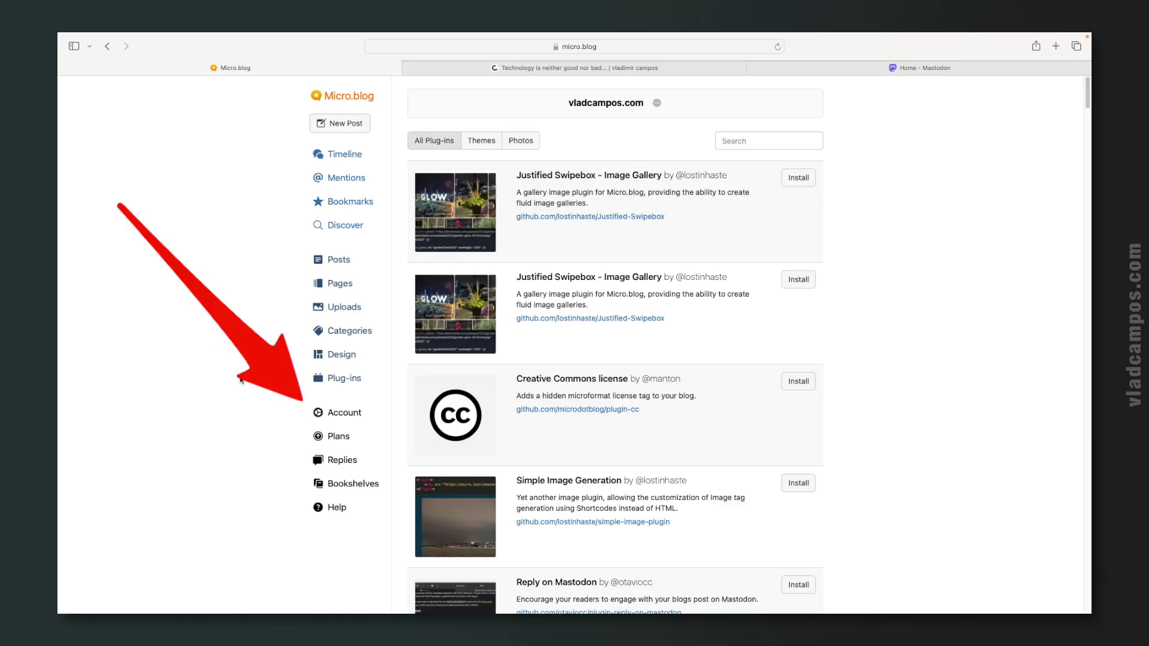
Open the account settings and scroll down to the lower sections
click(337, 417)
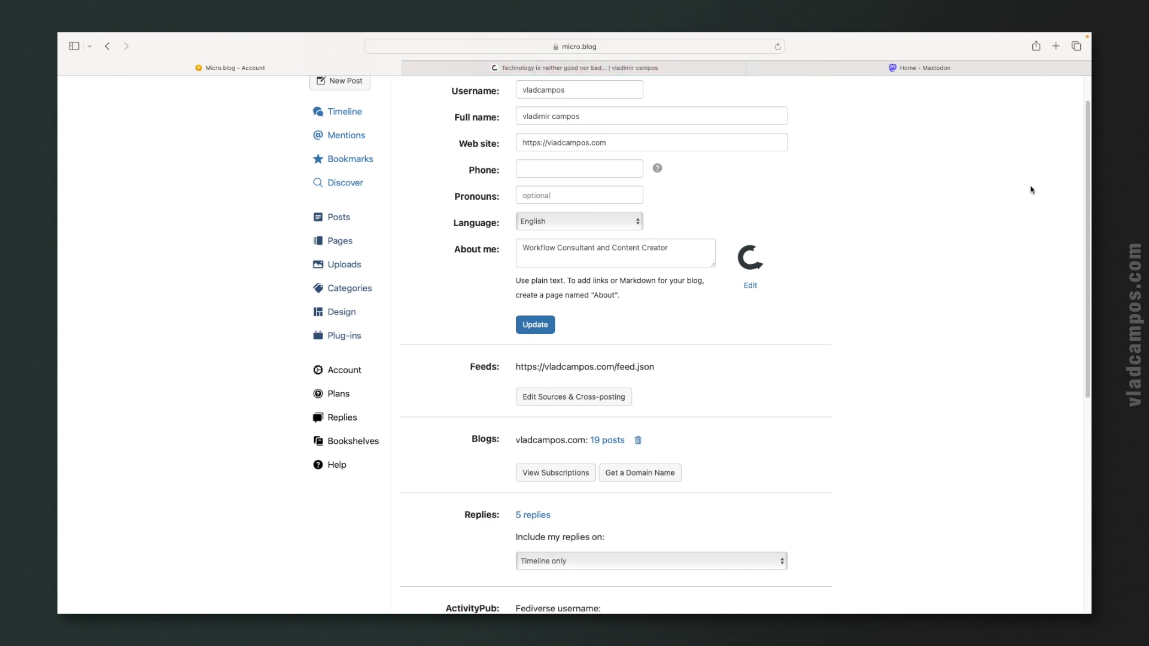
drag(1090, 129, 1090, 134)
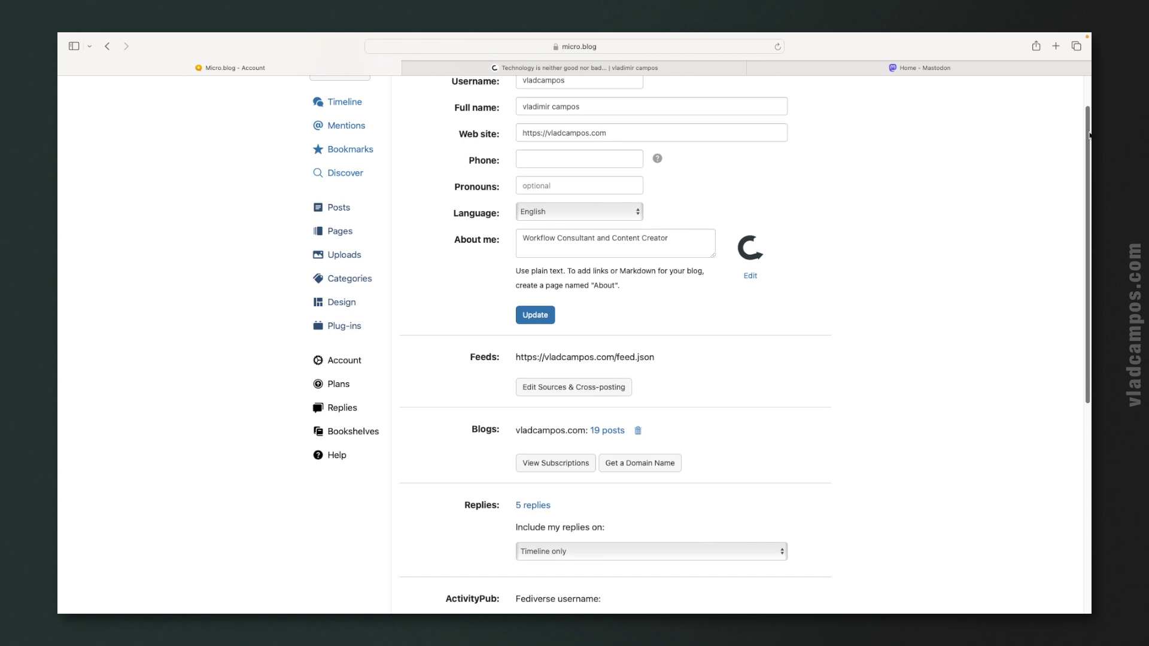
scroll(1086, 168, down, 5)
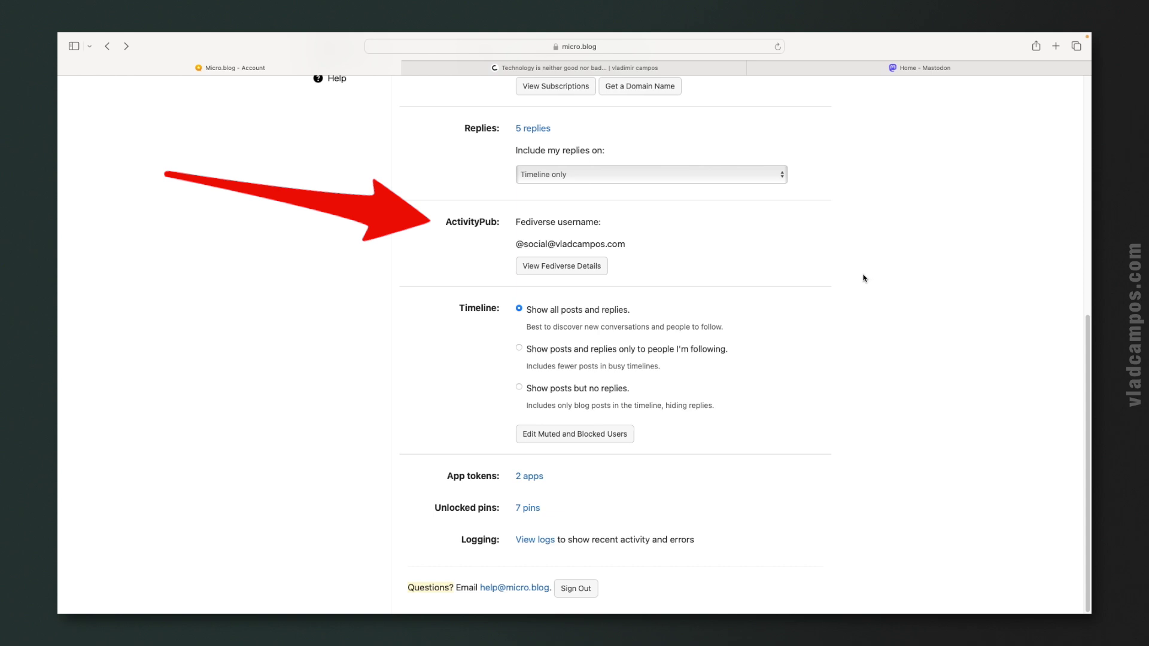
View the Fediverse account details, then return to the Replies, ActivityPub and Timeline sections
click(601, 272)
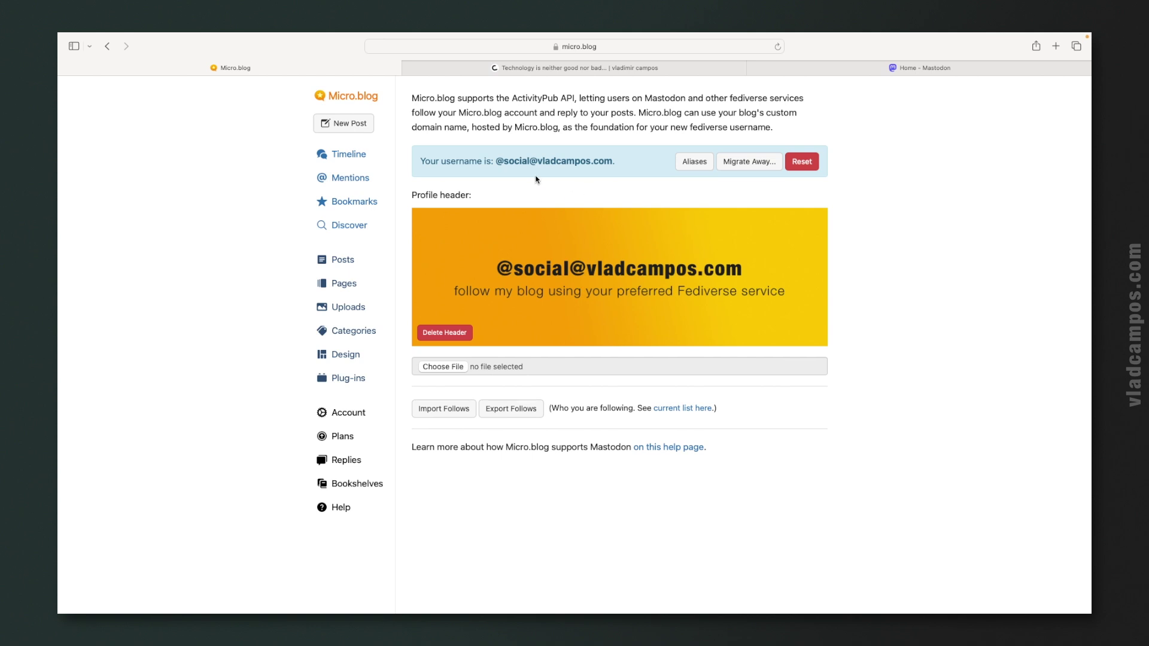
click(107, 46)
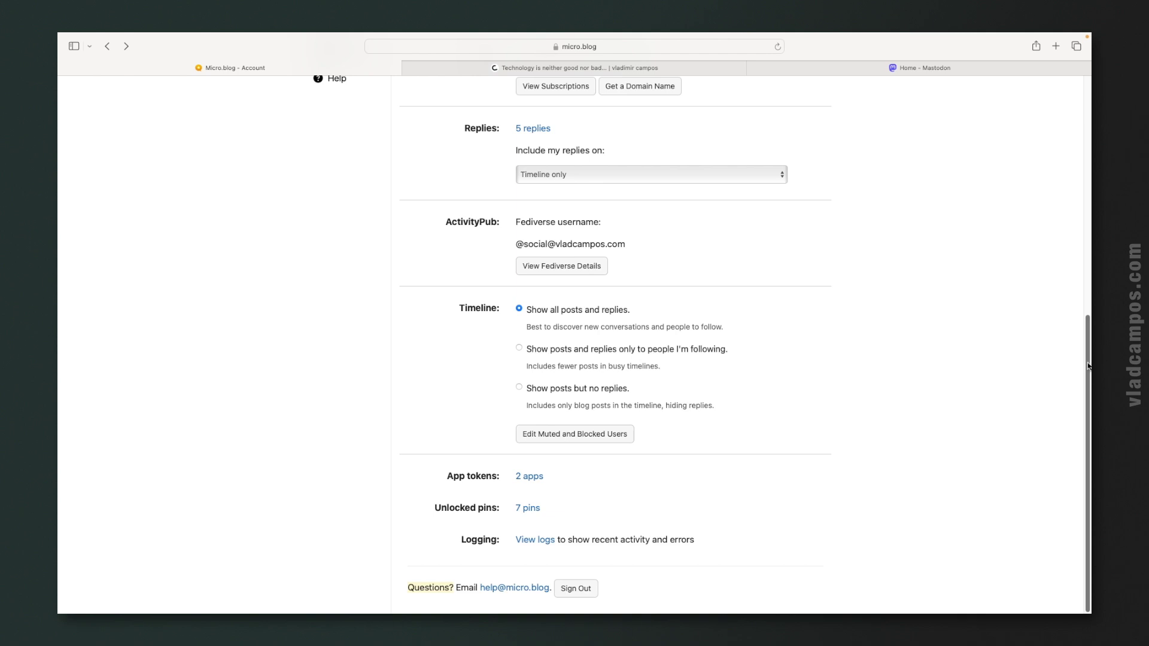
drag(1088, 366, 1080, 269)
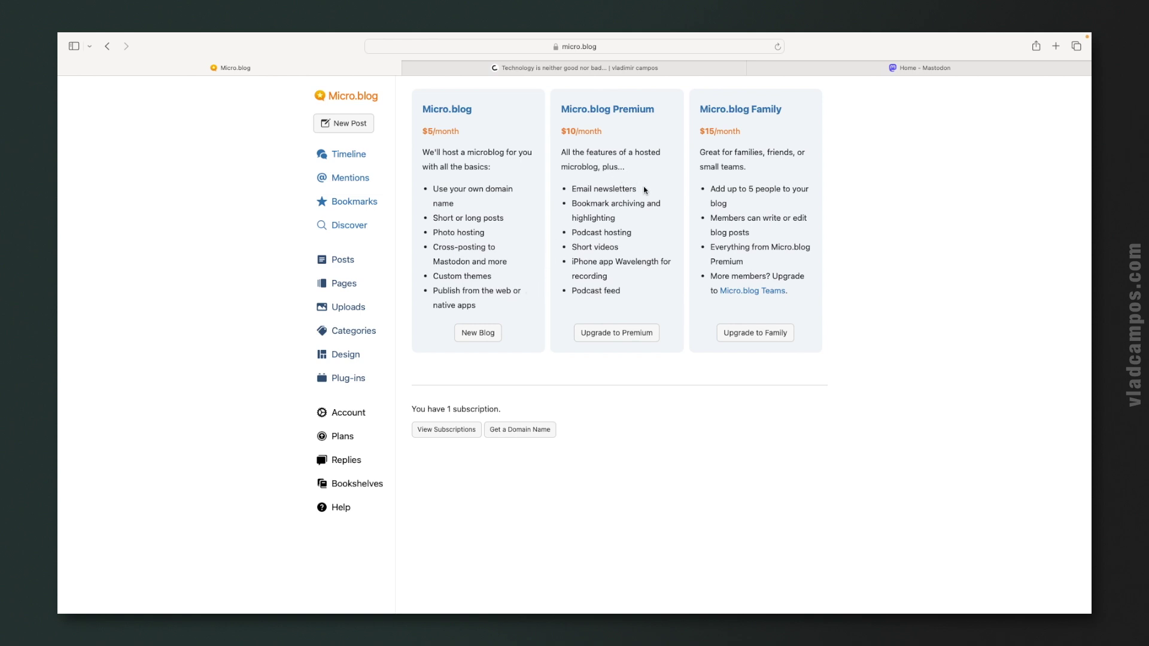
Review the $5, $10 and $15 plans, highlighting Premium's Email newsletters feature, then open replies
drag(645, 191, 571, 191)
click(777, 207)
click(346, 462)
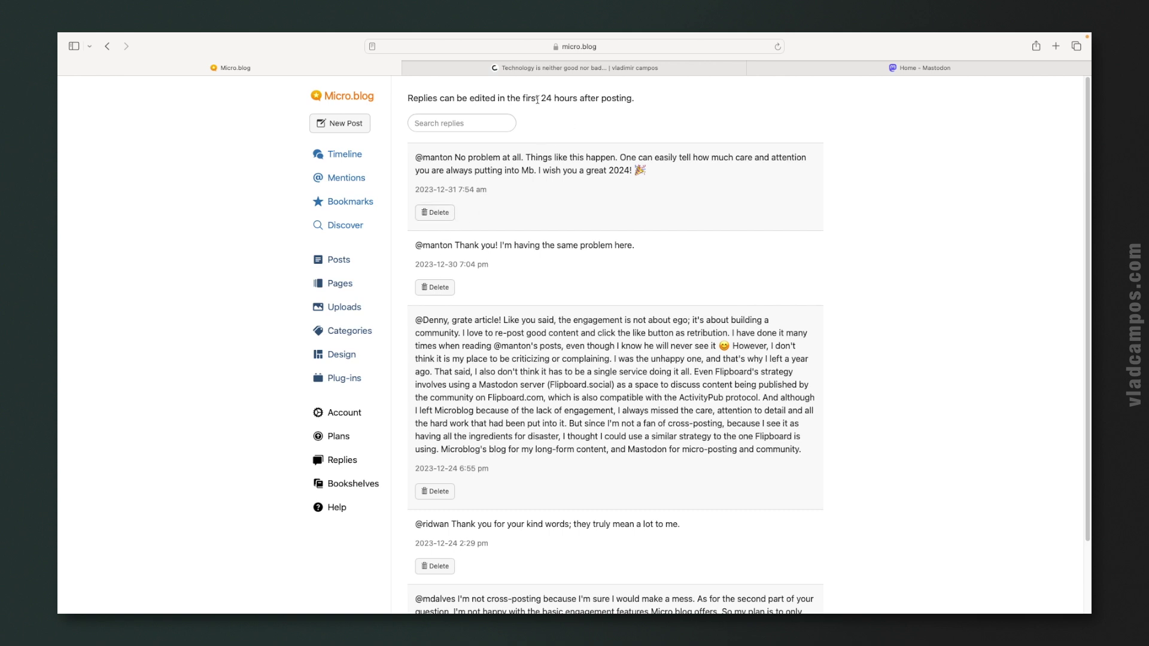
Highlight the 24-hour edit window note on Replies, then return to the account settings
drag(542, 97, 591, 94)
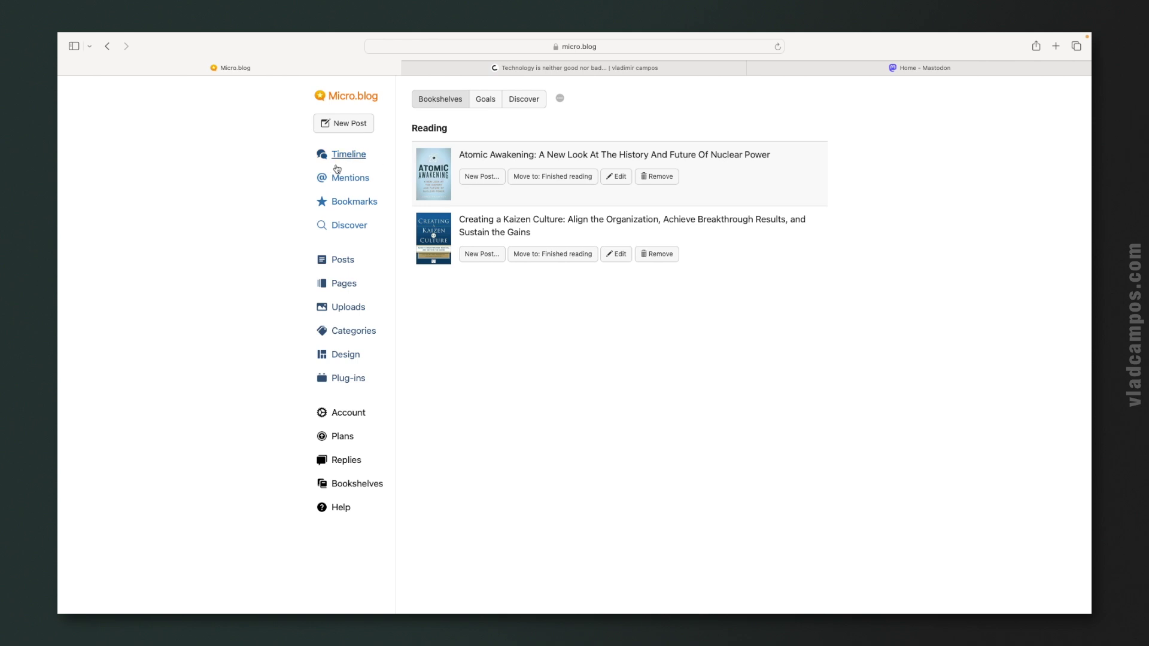
click(107, 46)
Open the feed sources and cross-posting settings under Feeds on the Account page
scroll(1080, 256, down, 3)
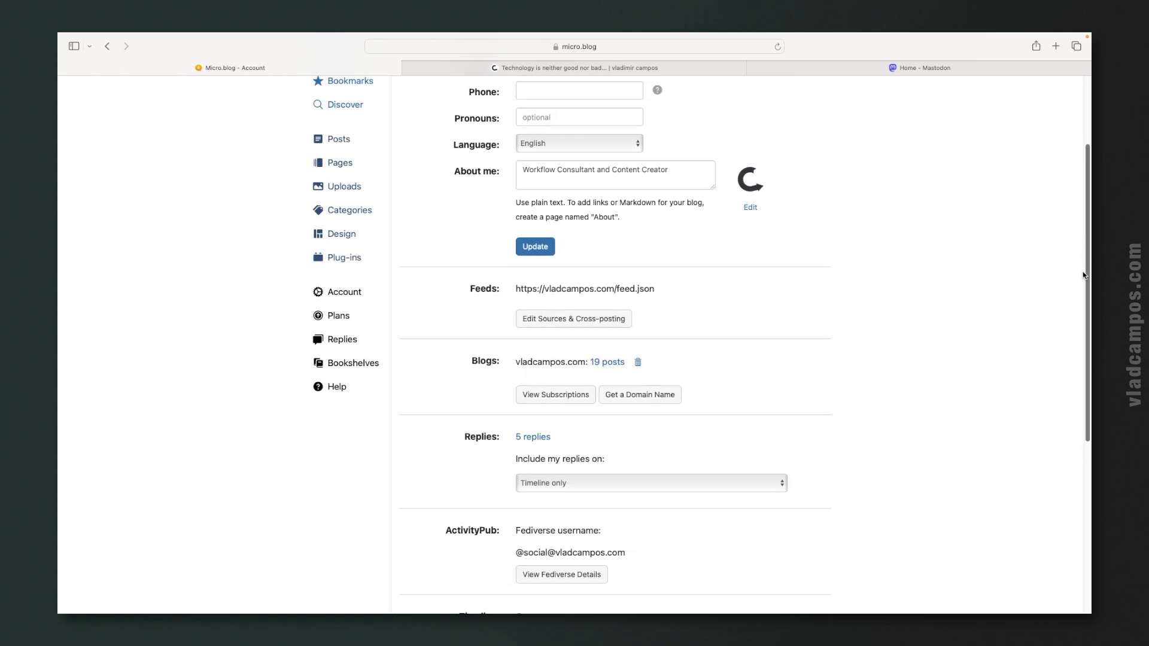
scroll(1082, 299, up, 1)
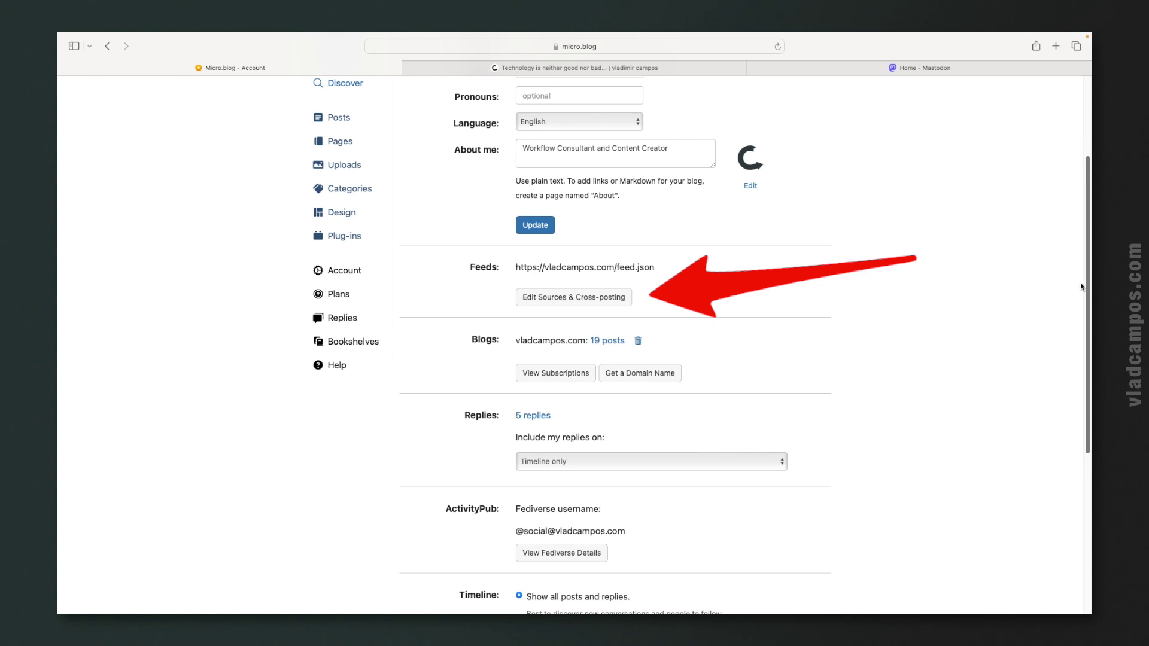
click(542, 304)
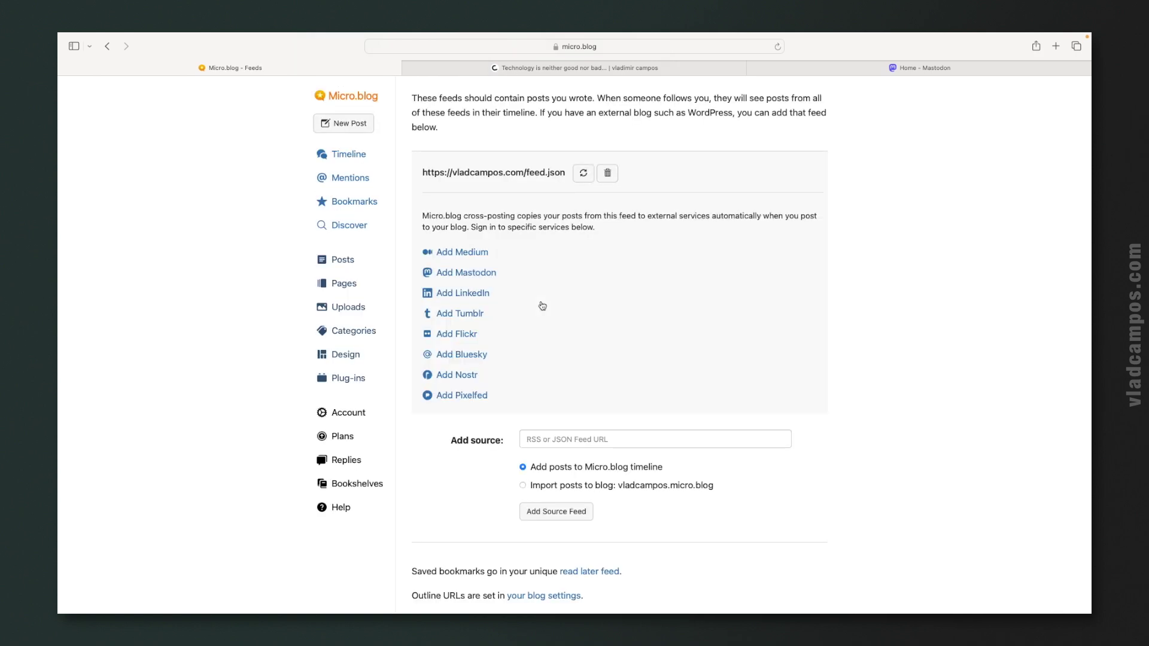